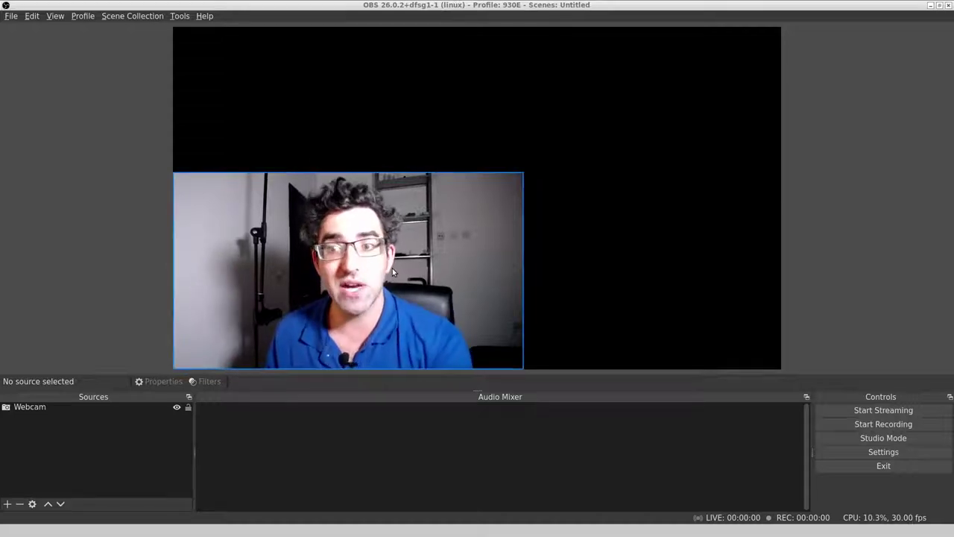
# Step: Resize the Webcam source by its top-right handle so it stays anchored at the canvas bottom-left
pyautogui.click(393, 271)
pyautogui.moveTo(524, 171); pyautogui.dragTo(724, 85)
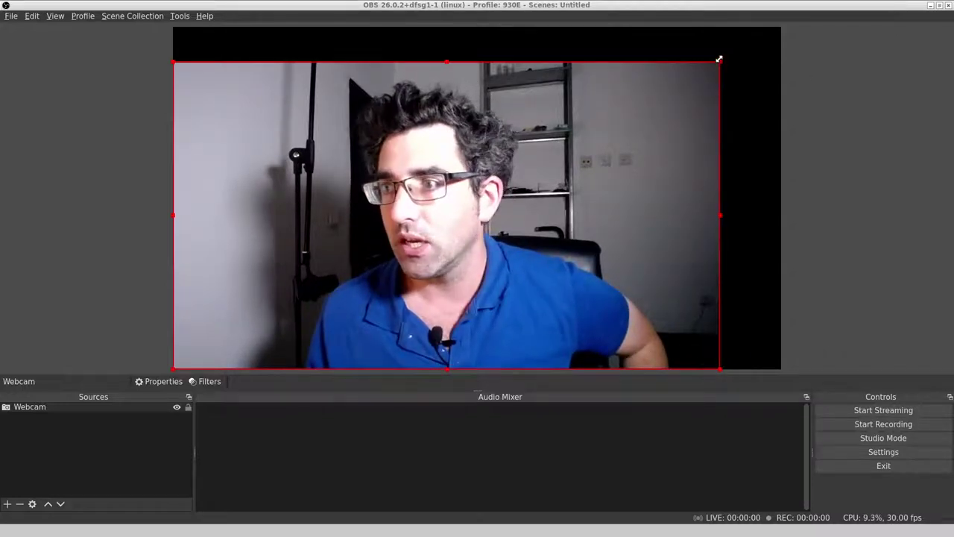
pyautogui.moveTo(719, 59); pyautogui.dragTo(688, 95)
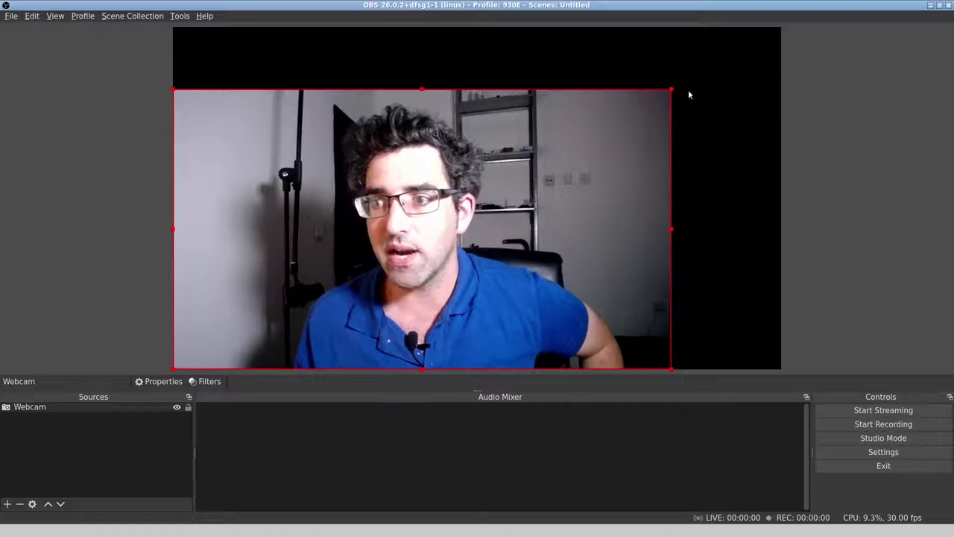
pyautogui.click(725, 131)
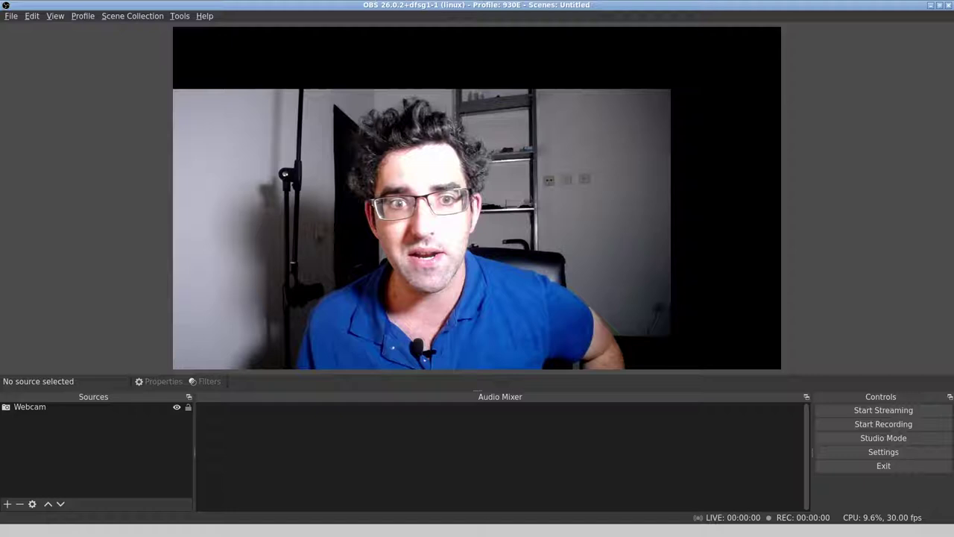
# Step: In the Webcam source properties, confirm the resolution stays at 1920x1080
pyautogui.click(30, 406)
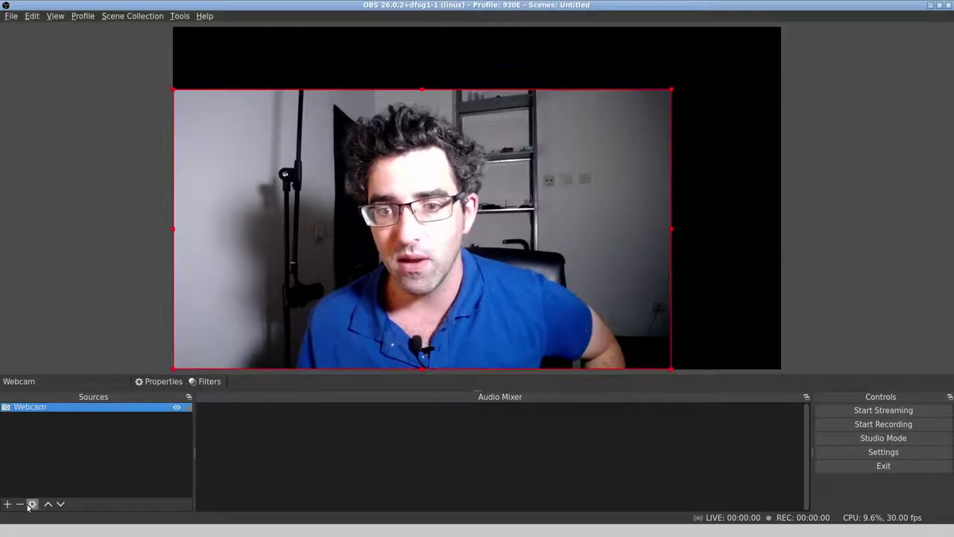
pyautogui.click(31, 504)
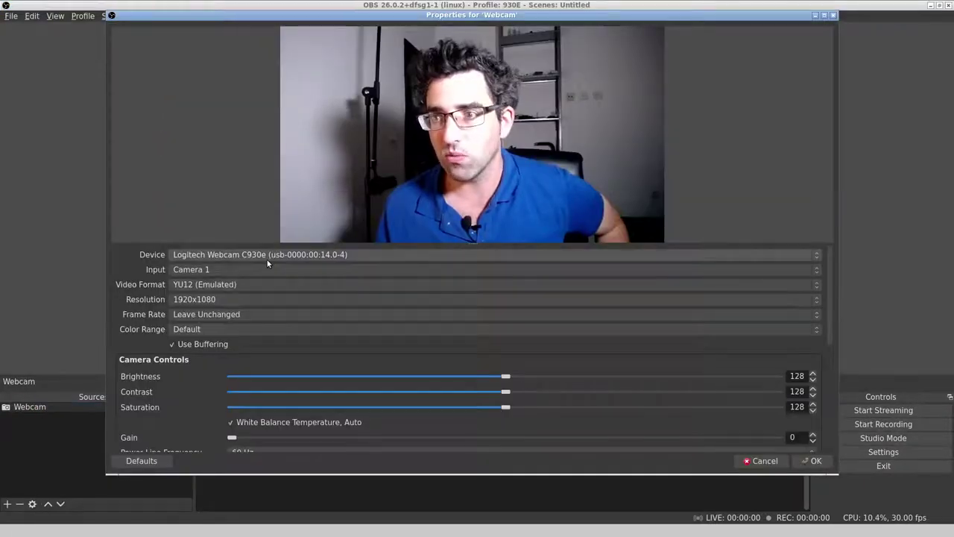
pyautogui.click(196, 300)
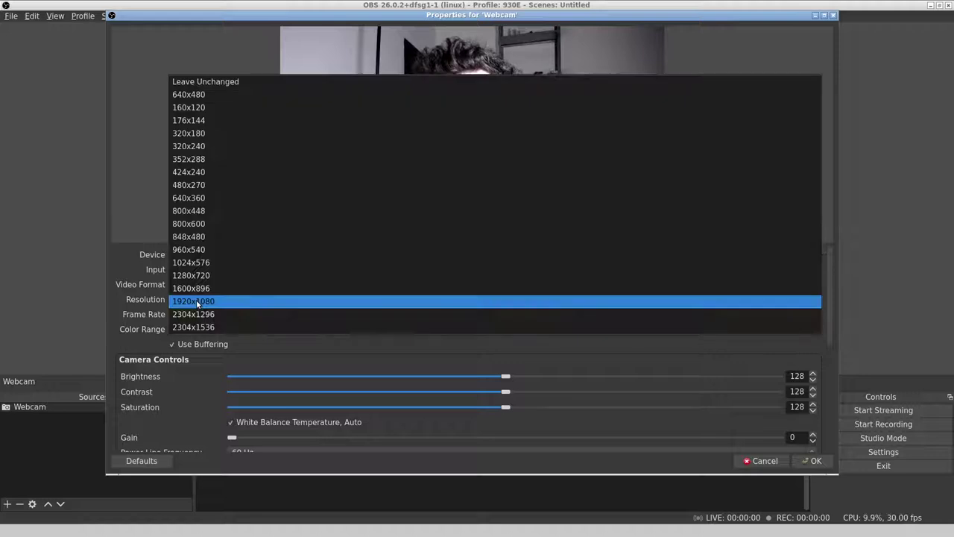
pyautogui.click(197, 301)
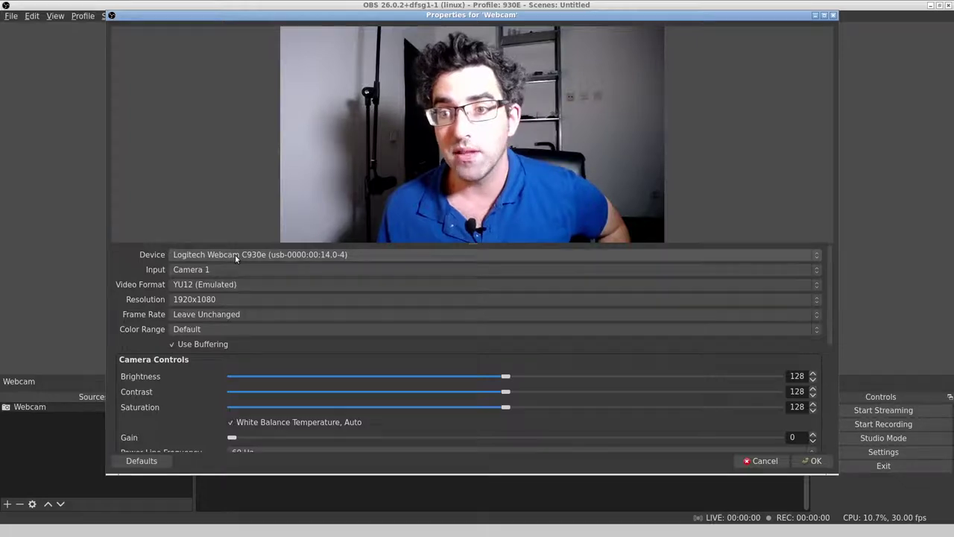
pyautogui.click(203, 300)
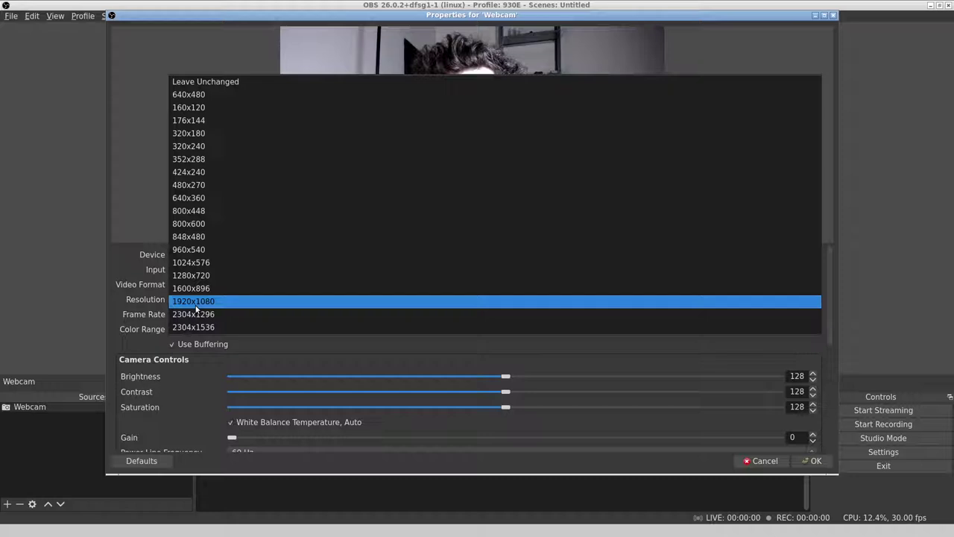
pyautogui.click(196, 305)
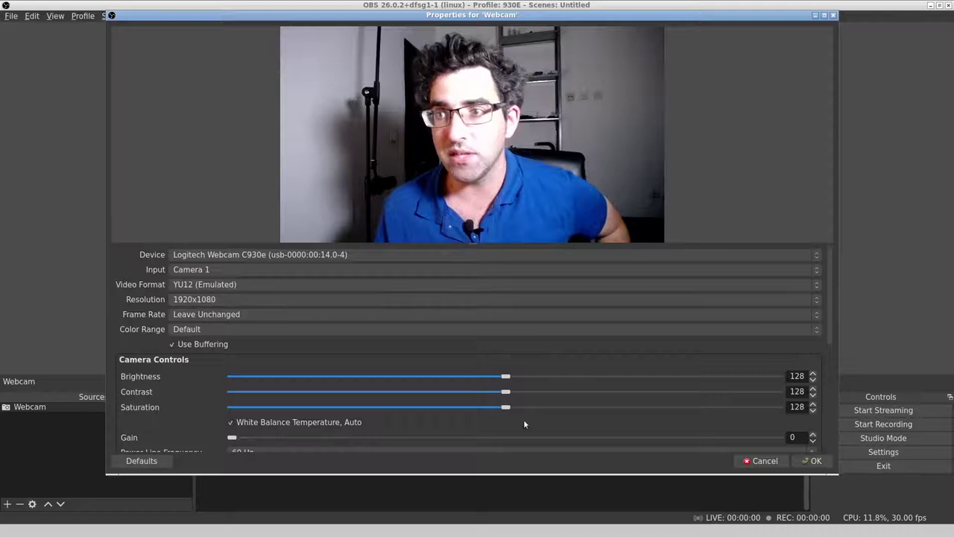
pyautogui.click(201, 285)
pyautogui.click(225, 284)
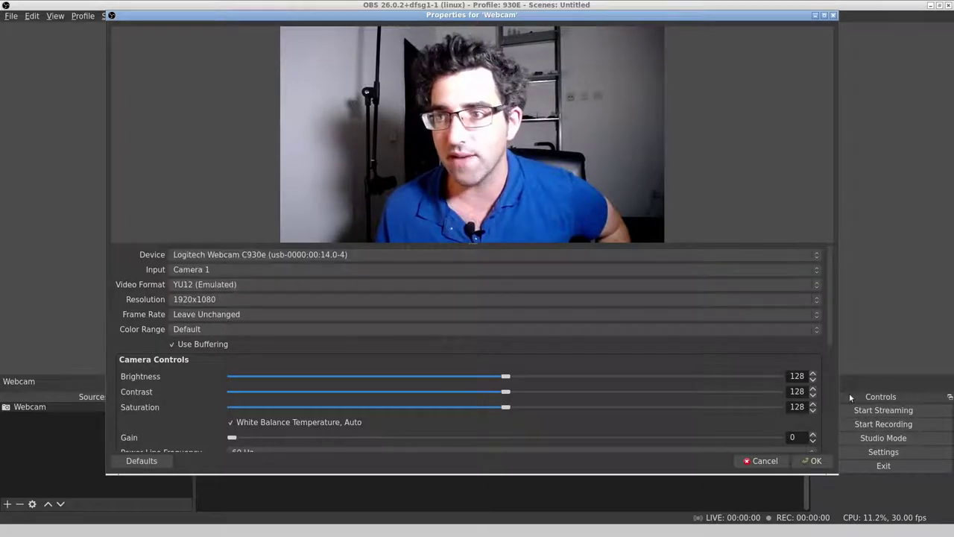
pyautogui.click(815, 461)
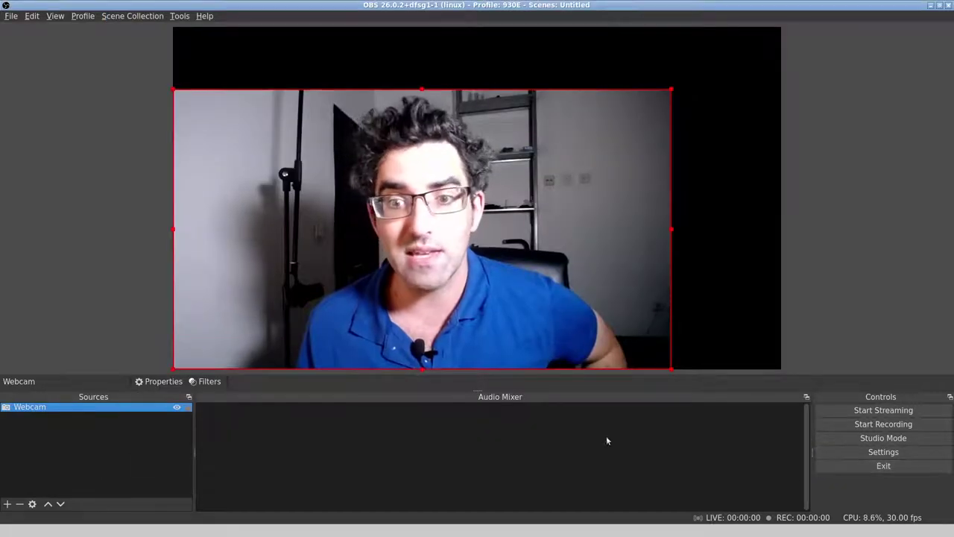
# Step: Try the YUYV 4:2:2 video format, then revert to YU12 (Emulated) and apply
pyautogui.click(158, 380)
pyautogui.click(213, 284)
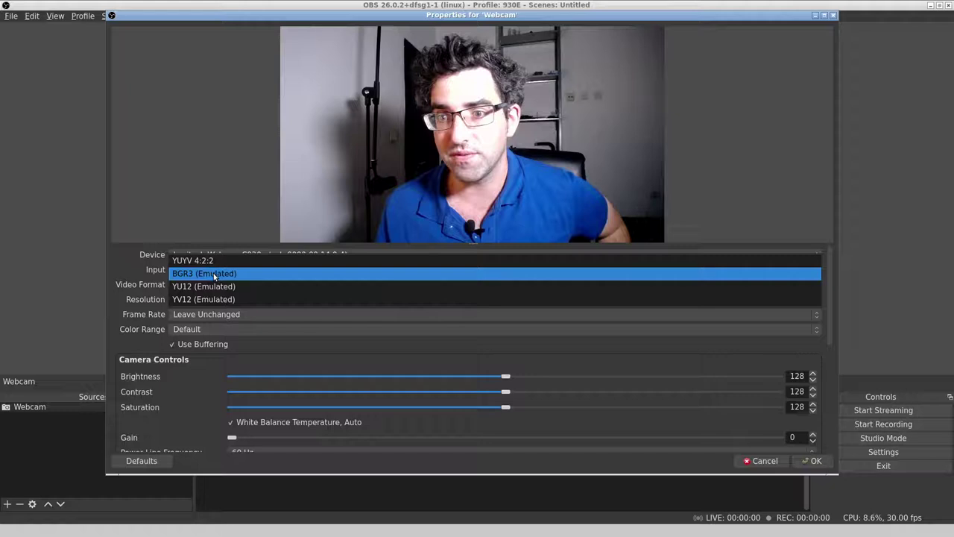
pyautogui.click(216, 261)
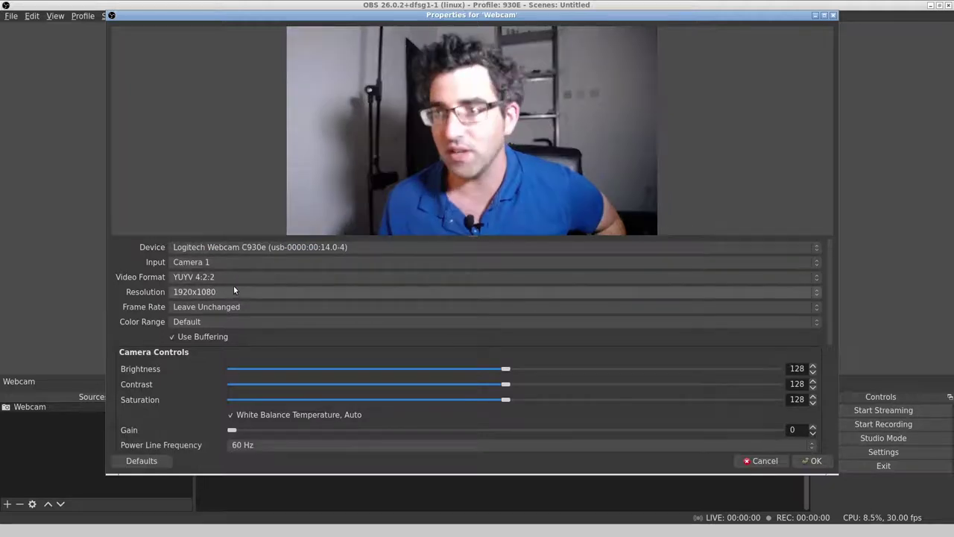
pyautogui.click(235, 281)
pyautogui.click(213, 305)
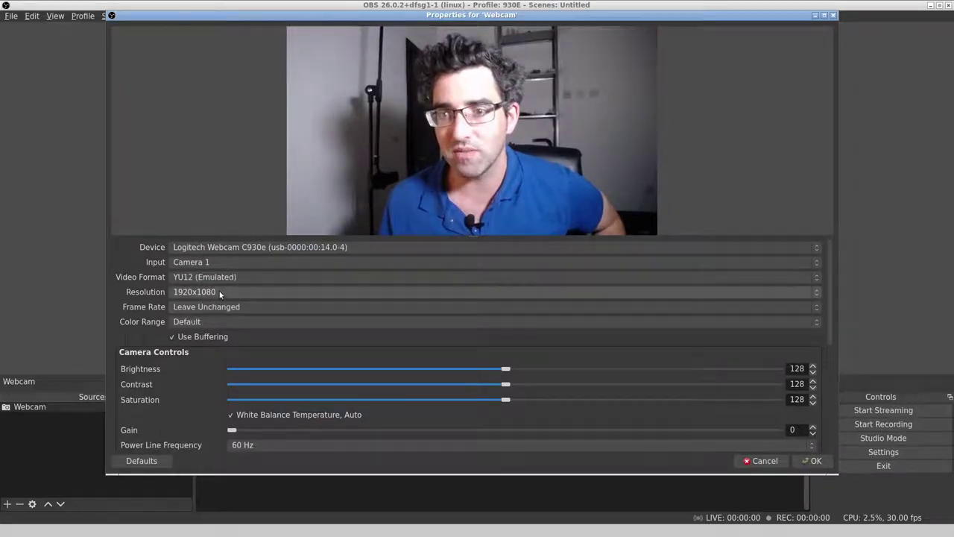
pyautogui.click(807, 461)
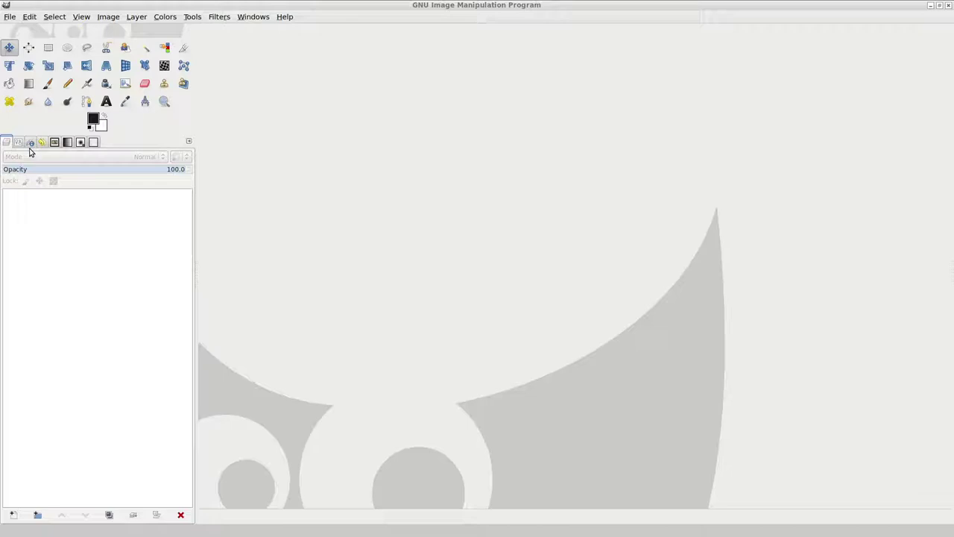
# Step: Create a new 1920x1080 image with File > New
pyautogui.click(10, 19)
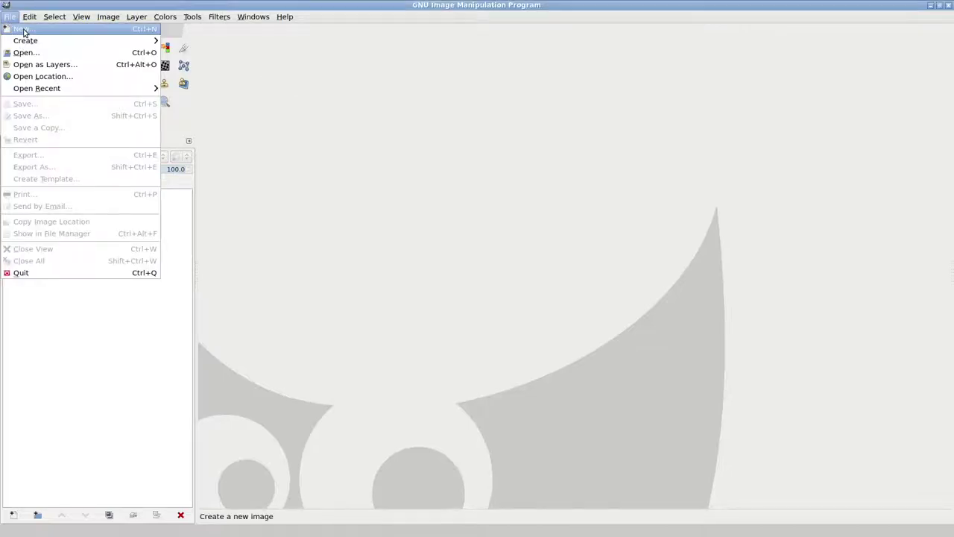
pyautogui.click(23, 30)
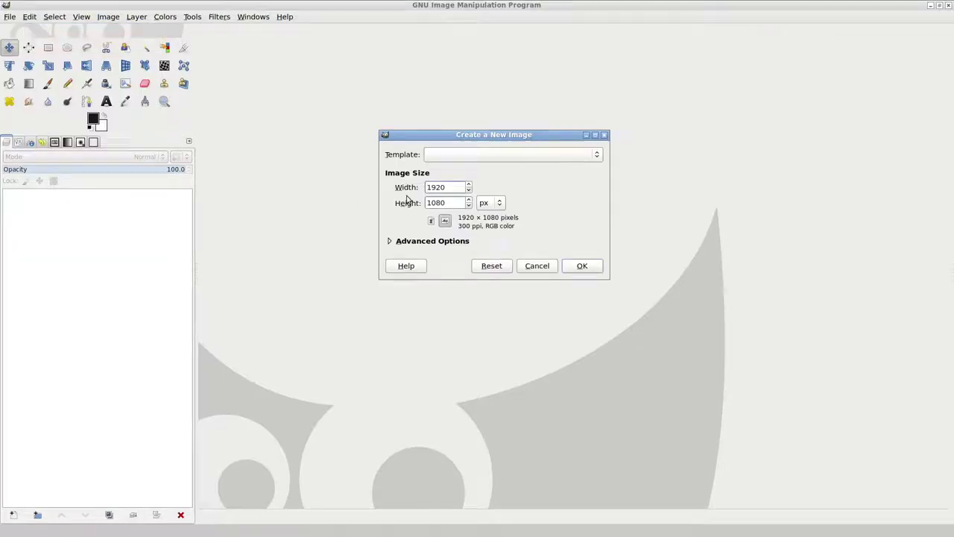
pyautogui.click(590, 266)
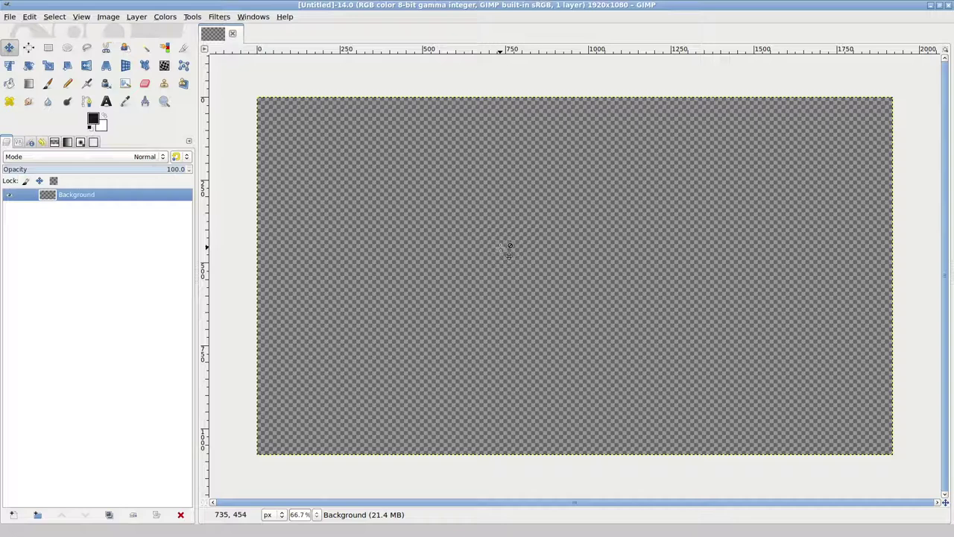
# Step: Apply Filters > Decor > Add Border with 40-pixel size, blue colour and delta 25
pyautogui.click(191, 18)
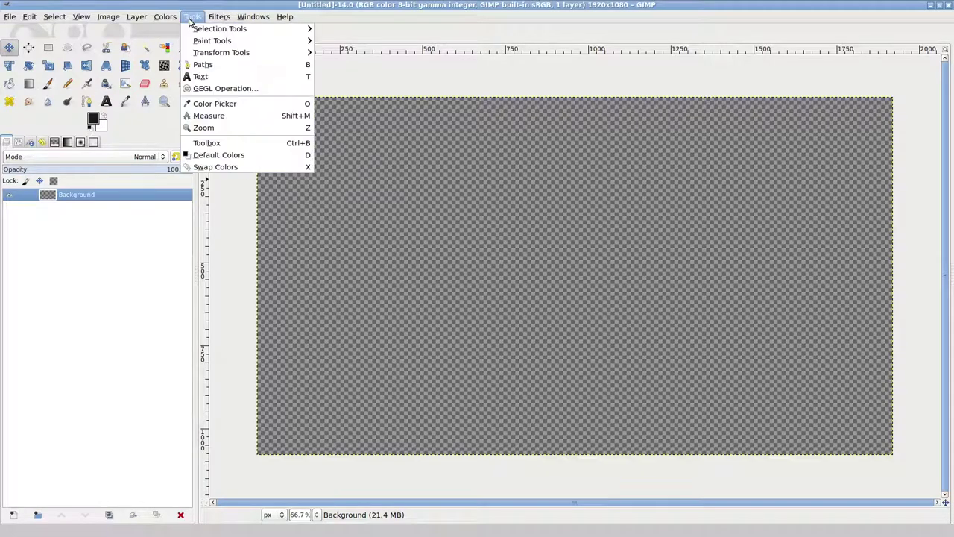
pyautogui.moveTo(220, 17)
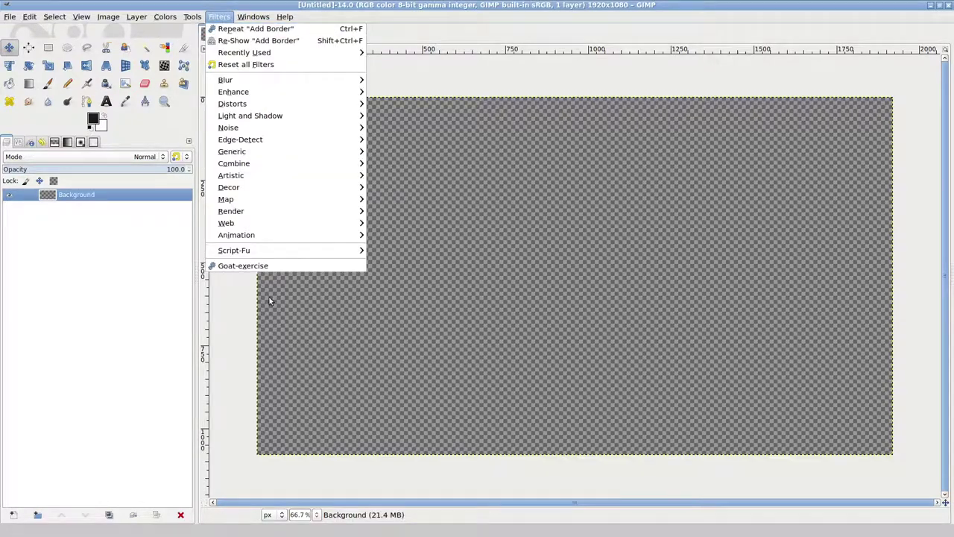
pyautogui.moveTo(272, 189)
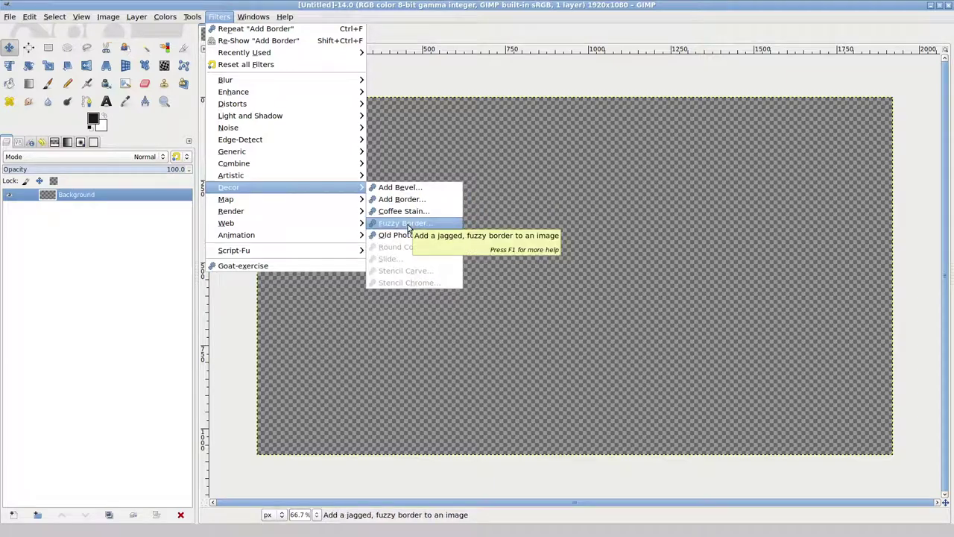
pyautogui.click(403, 199)
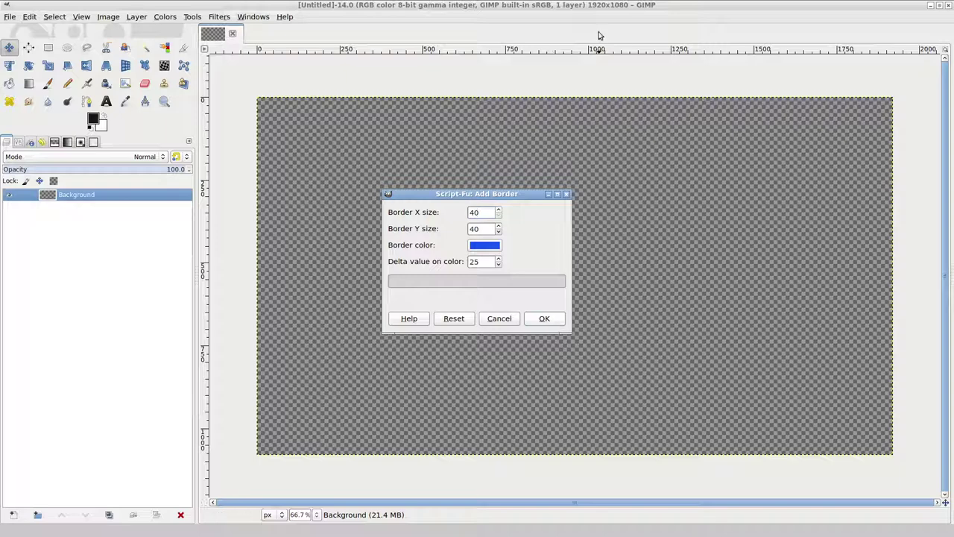
pyautogui.click(544, 319)
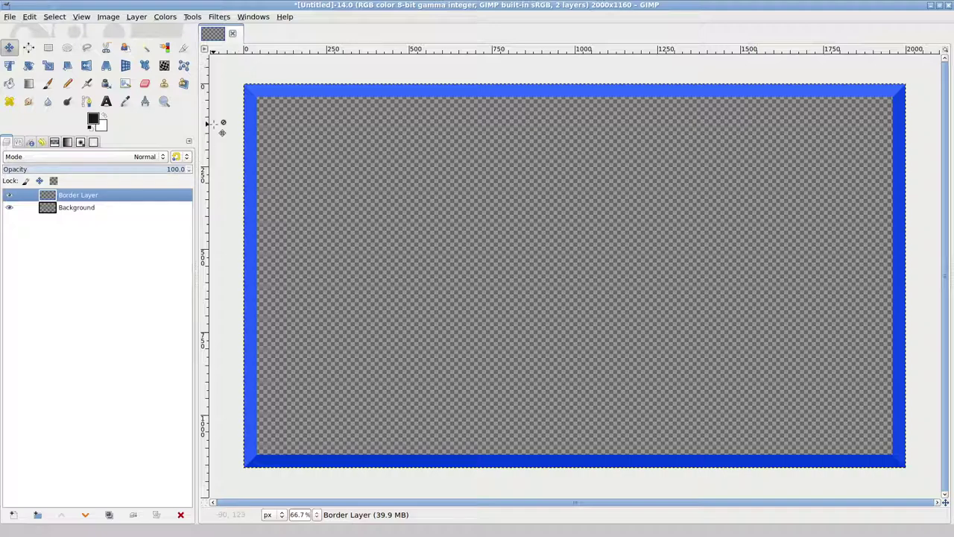
# Step: Undo the border, then apply Add Bevel with thickness 5 on a copy
pyautogui.hotkey('ctrl', 'z')
pyautogui.hotkey('ctrl', 'z')
pyautogui.hotkey('ctrl', 'z')
pyautogui.click(203, 18)
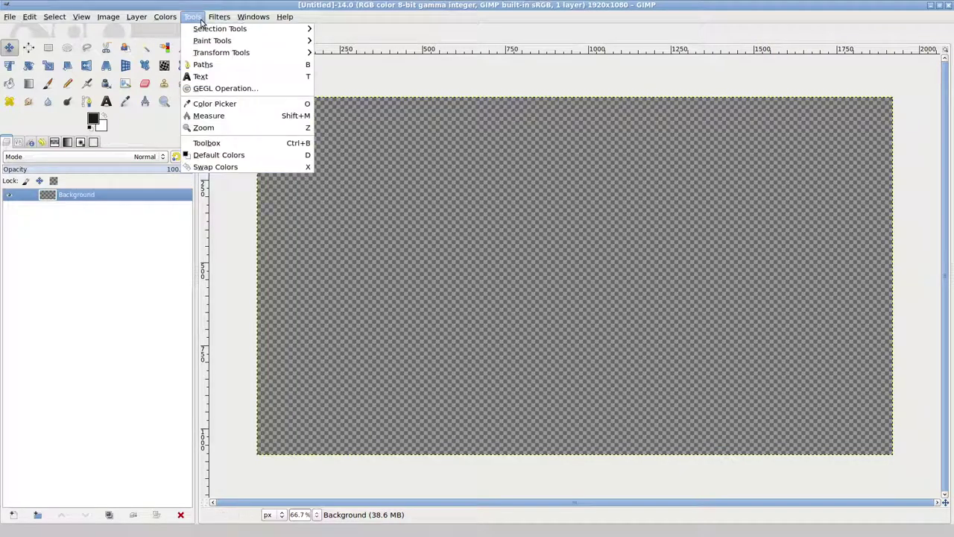
pyautogui.moveTo(211, 18)
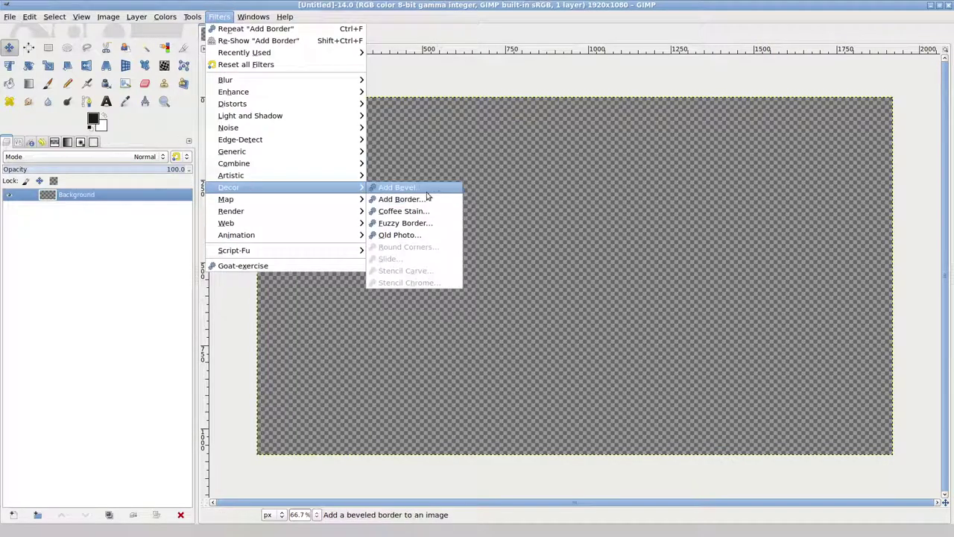
pyautogui.click(430, 193)
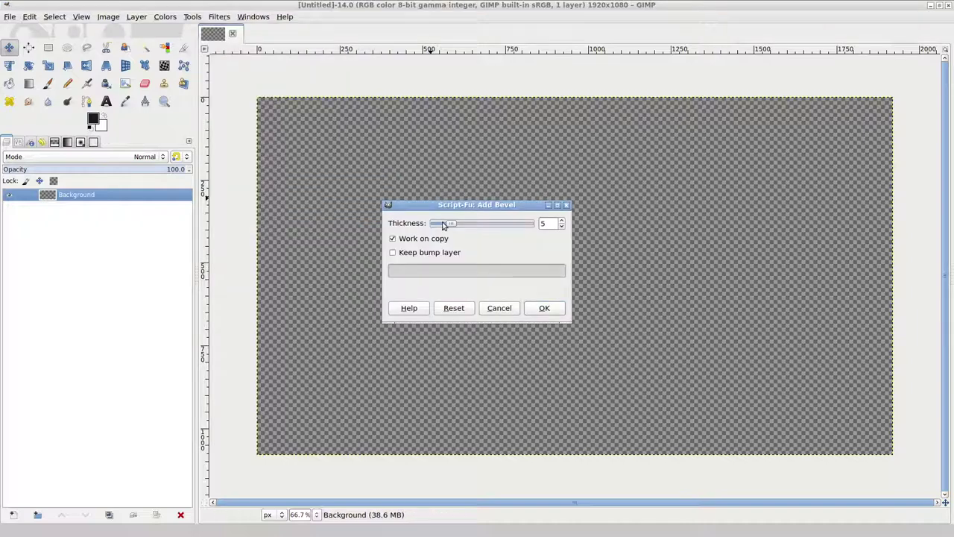
pyautogui.click(541, 308)
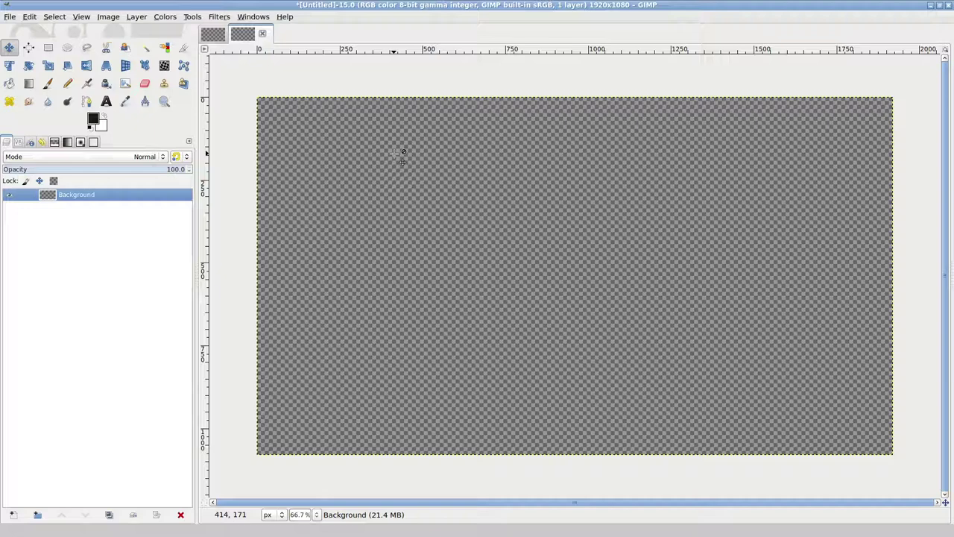
# Step: Close the extra untitled image, discarding its unsaved changes
pyautogui.click(262, 33)
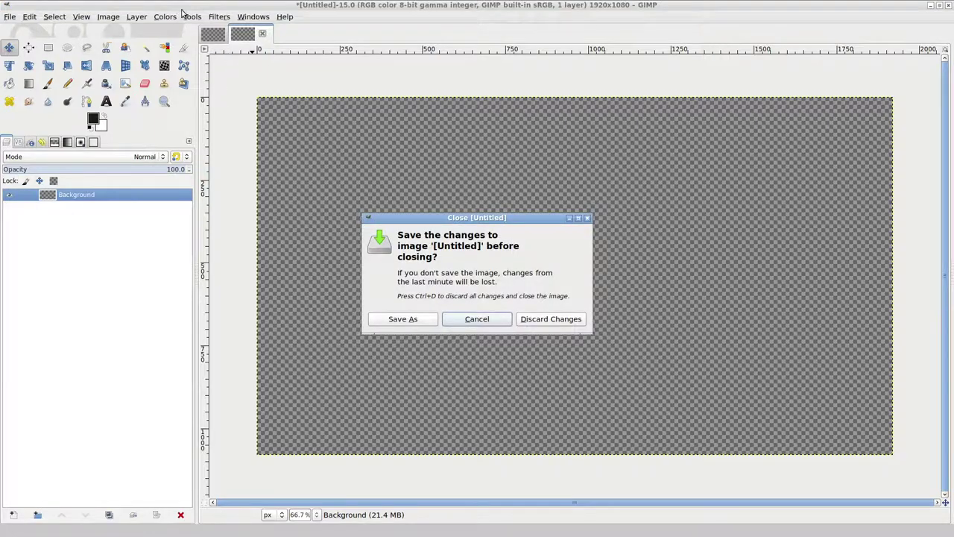
pyautogui.click(552, 319)
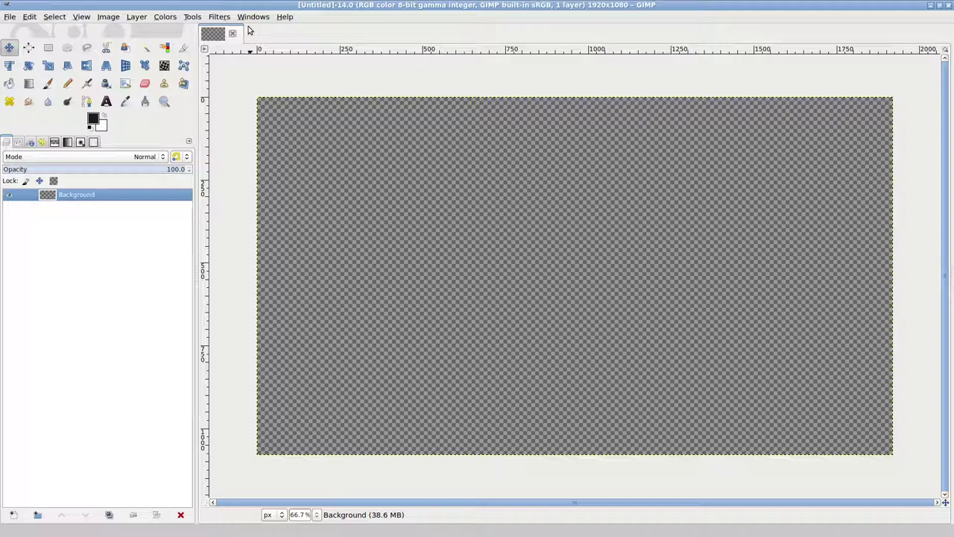
pyautogui.click(219, 17)
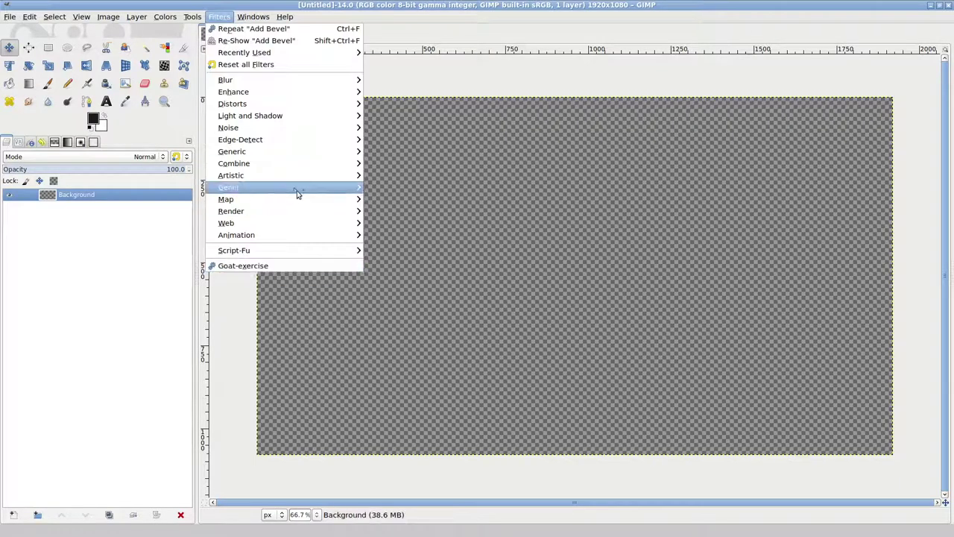
pyautogui.moveTo(282, 193)
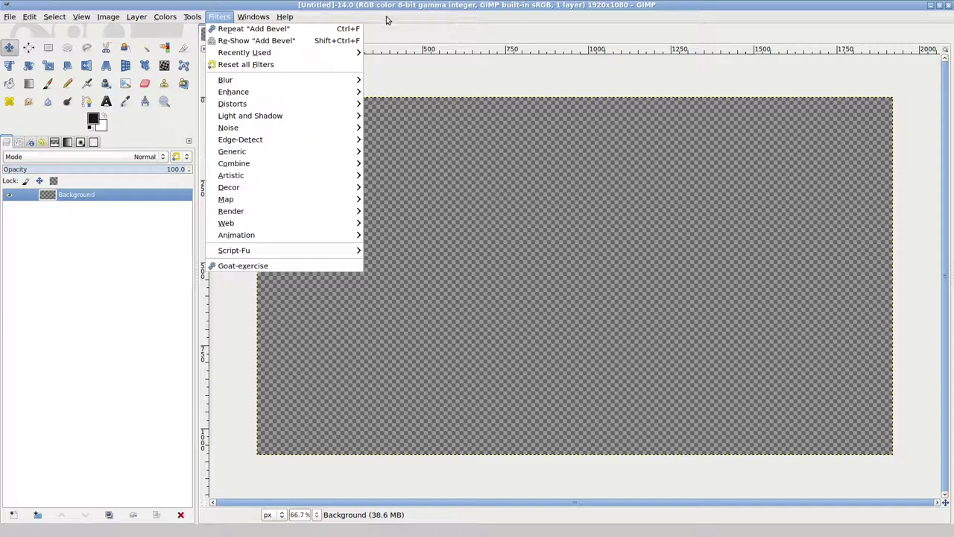
# Step: Create a new image with width 1880 and height 1040 pixels
pyautogui.click(9, 17)
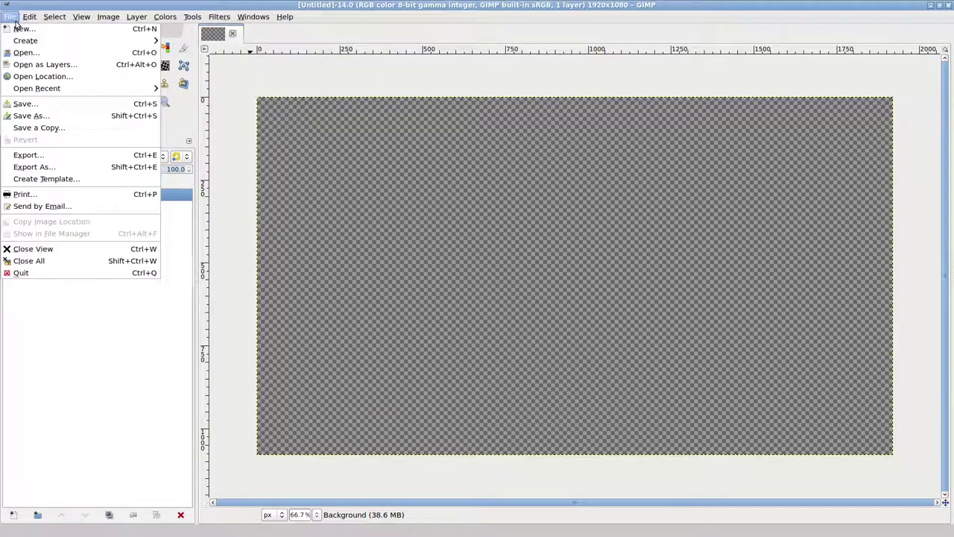
pyautogui.click(16, 30)
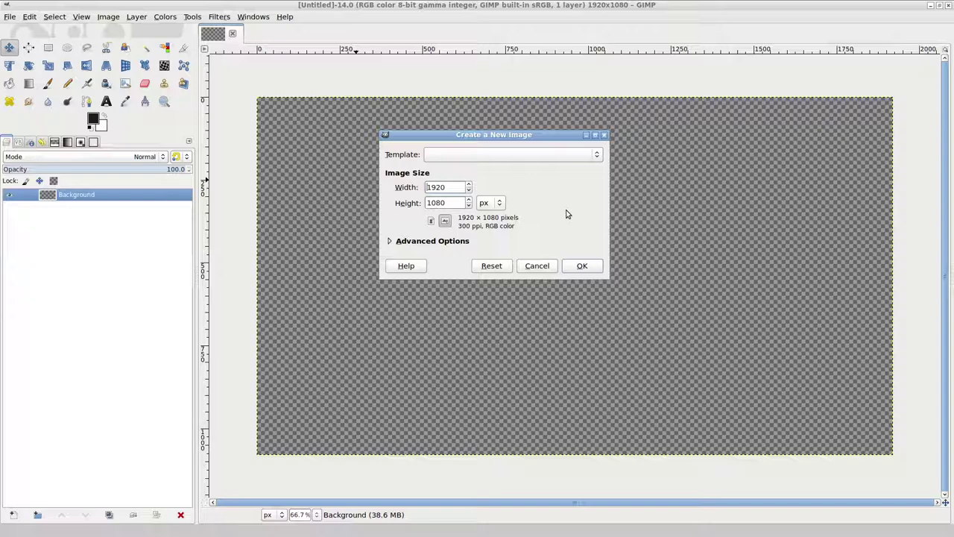
pyautogui.press('Tab')
pyautogui.write('1')
pyautogui.press('Tab')
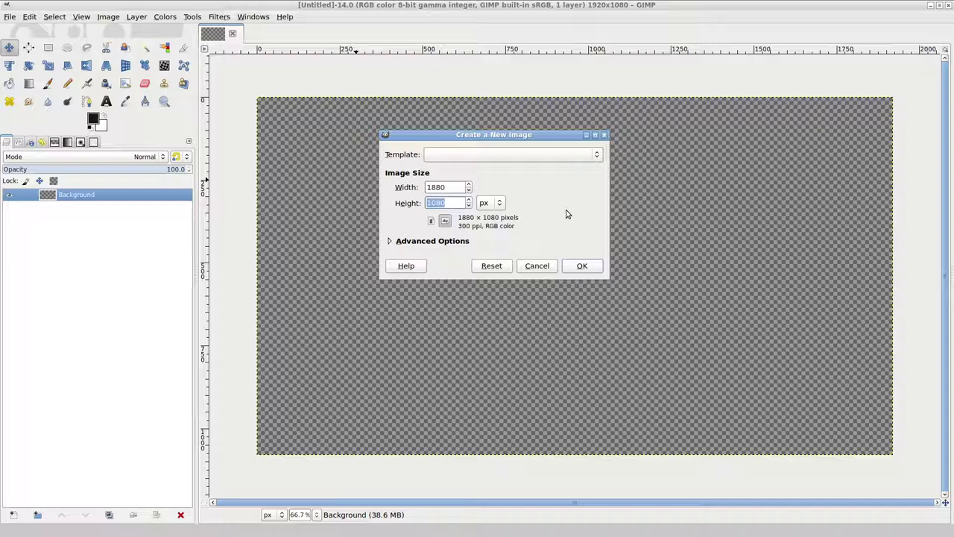
pyautogui.write('1040')
pyautogui.click(585, 266)
pyautogui.click(188, 17)
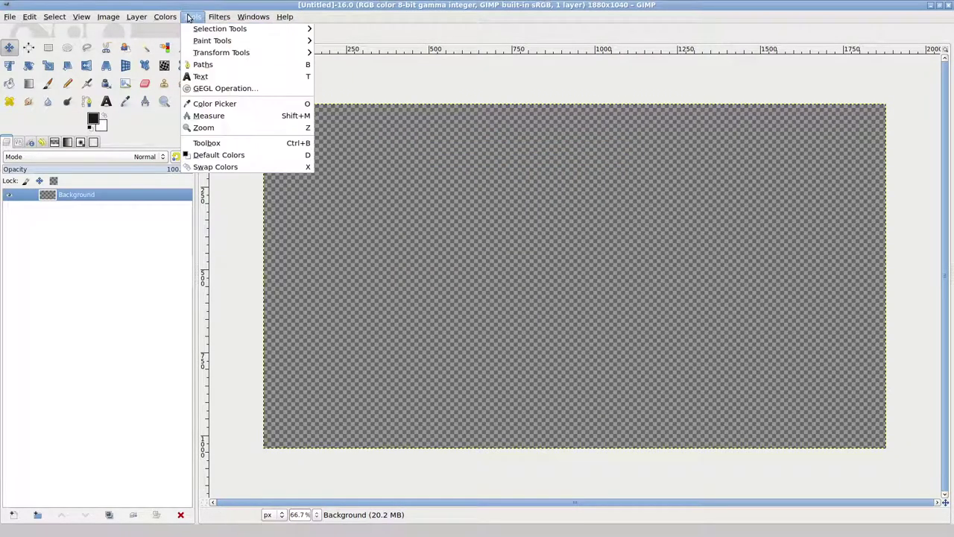
pyautogui.moveTo(219, 17)
pyautogui.moveTo(356, 108)
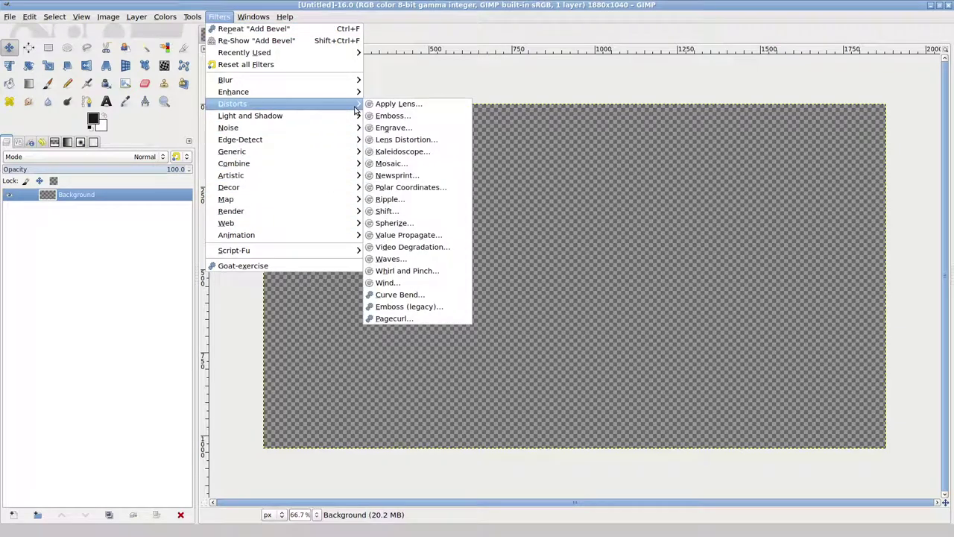
pyautogui.moveTo(310, 185)
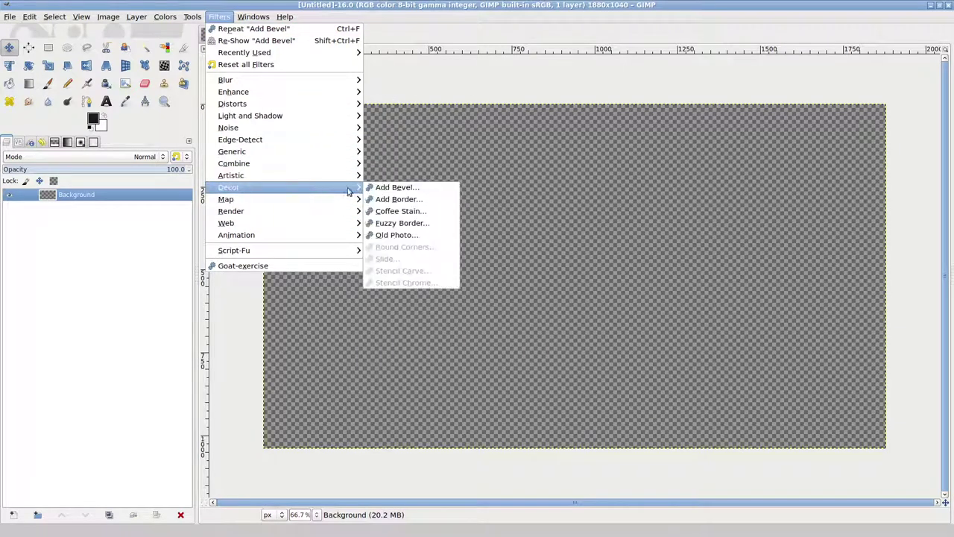
pyautogui.click(420, 200)
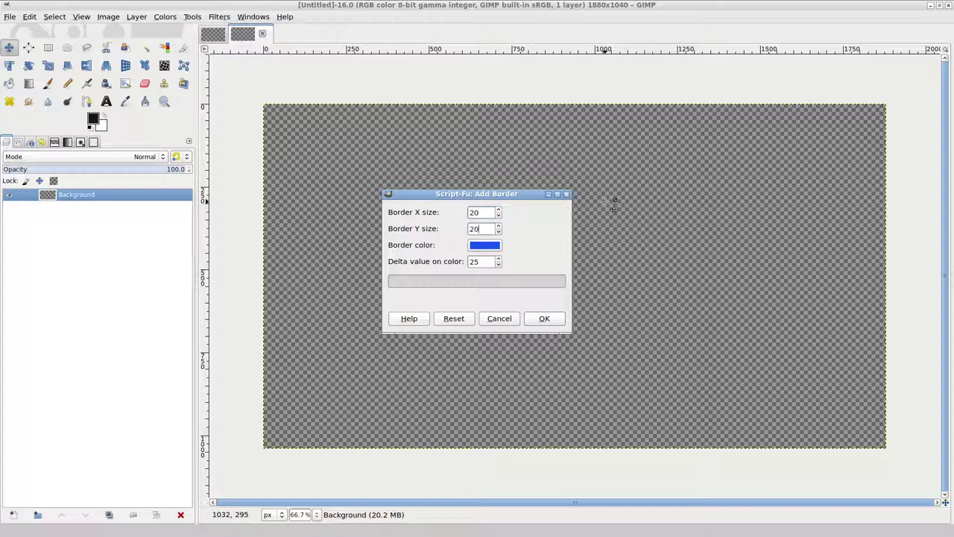
pyautogui.click(543, 318)
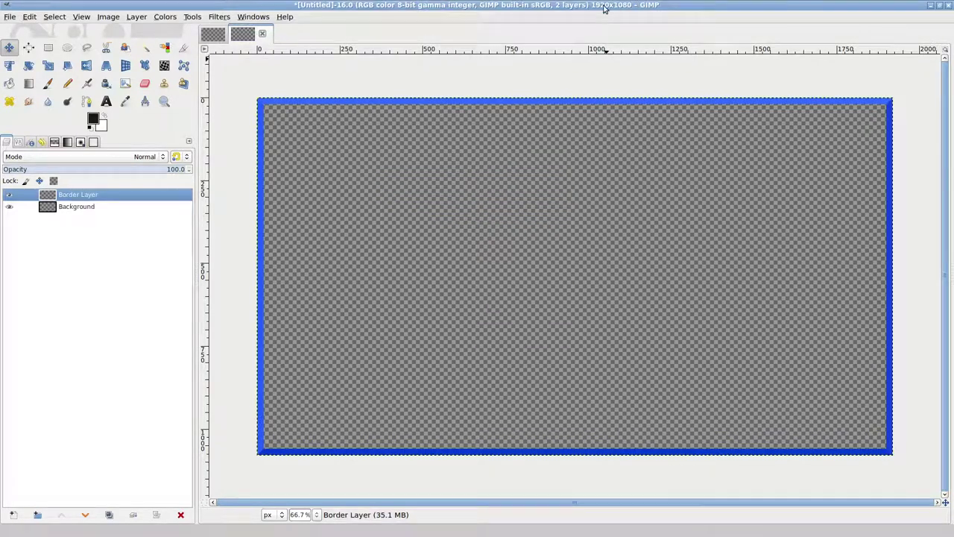
pyautogui.hotkey('ctrl', 'z')
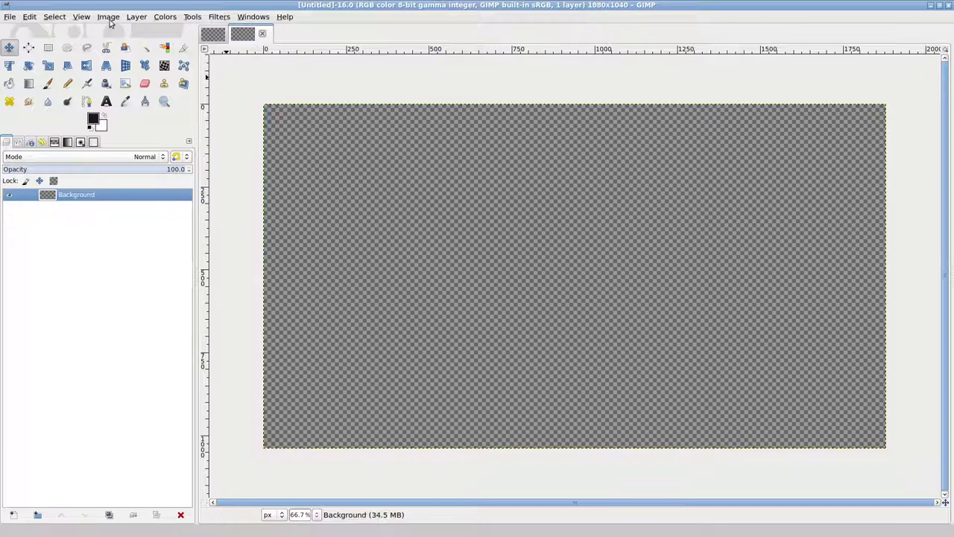
# Step: Redo Add Border, then bucket-fill a bottom-left rectangular strip with the dark foreground colour
pyautogui.click(30, 16)
pyautogui.click(50, 39)
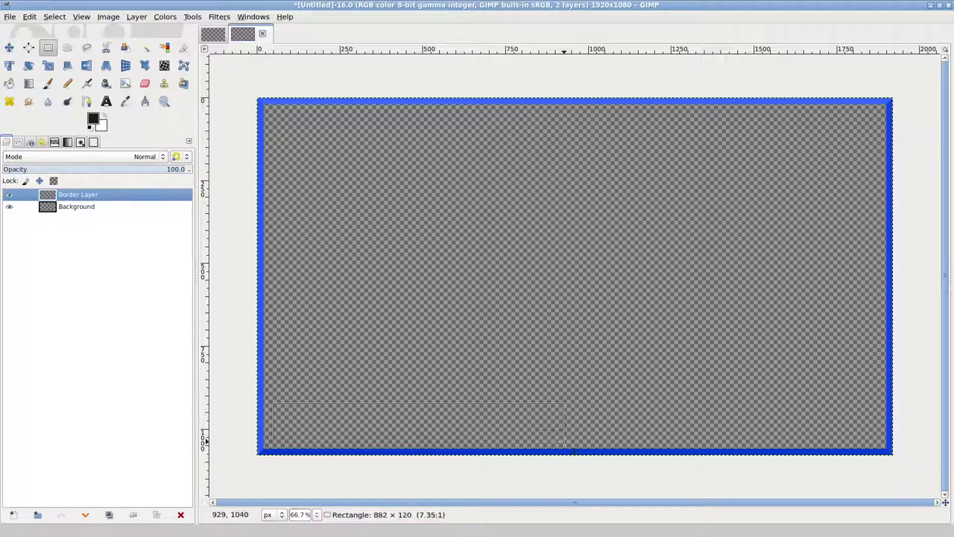
pyautogui.moveTo(625, 442); pyautogui.dragTo(624, 442)
pyautogui.click(547, 432)
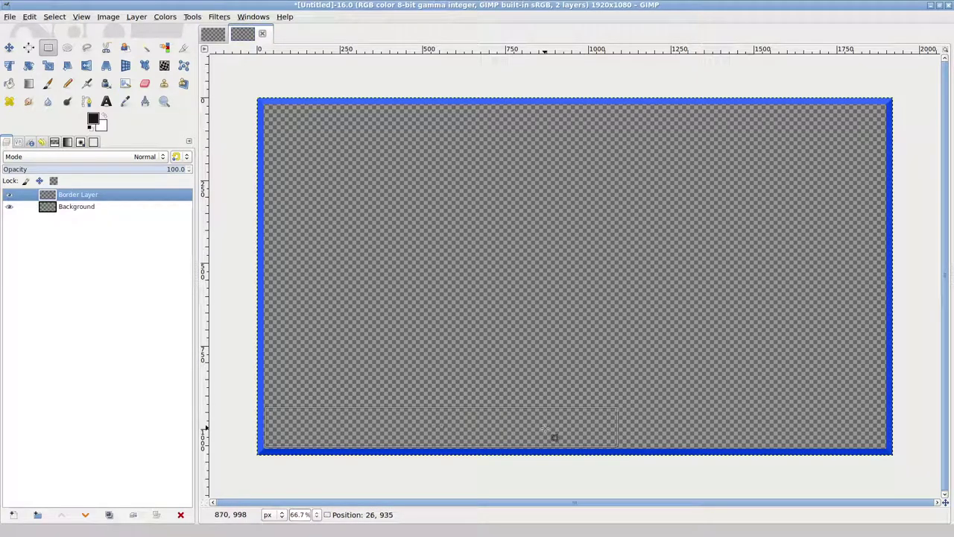
pyautogui.click(2, 77)
pyautogui.click(348, 421)
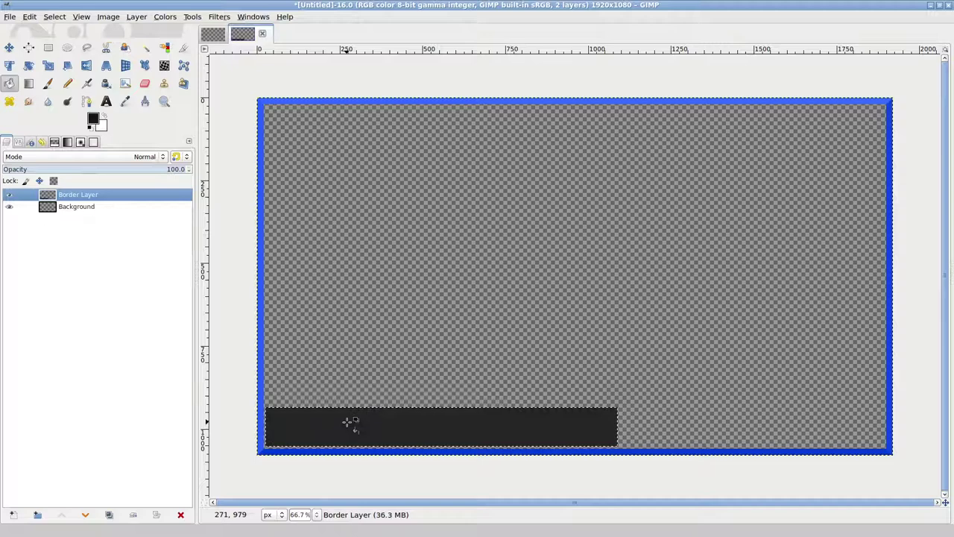
pyautogui.click(106, 102)
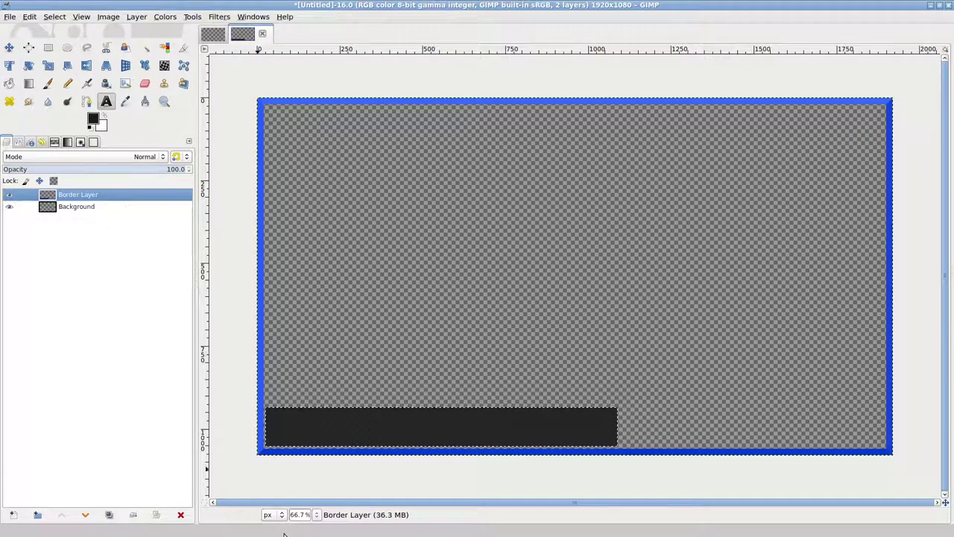
# Step: Merge the Border Layer down and type the presenter's name in a text box on the dark bar
pyautogui.rightClick(75, 199)
pyautogui.click(135, 313)
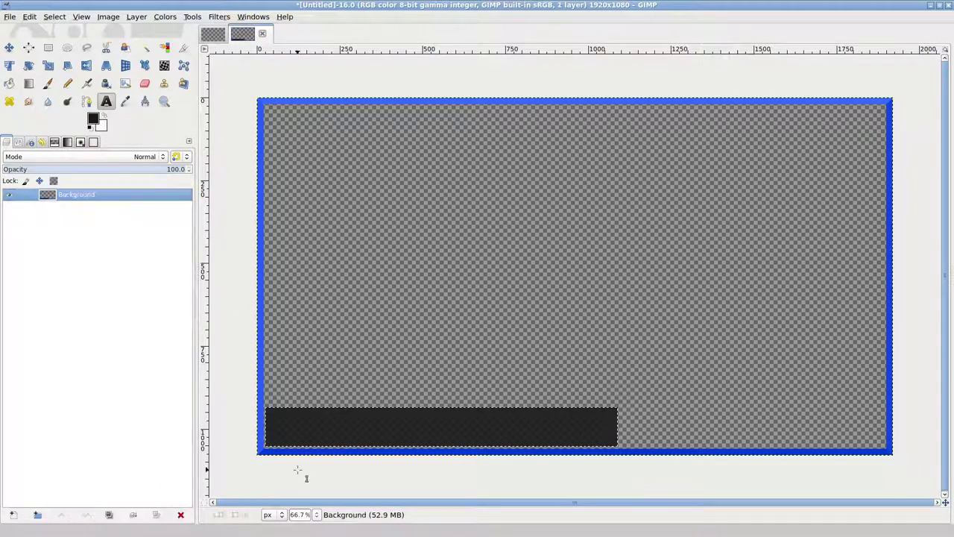
pyautogui.click(283, 425)
pyautogui.write('Daniel Rosehill')
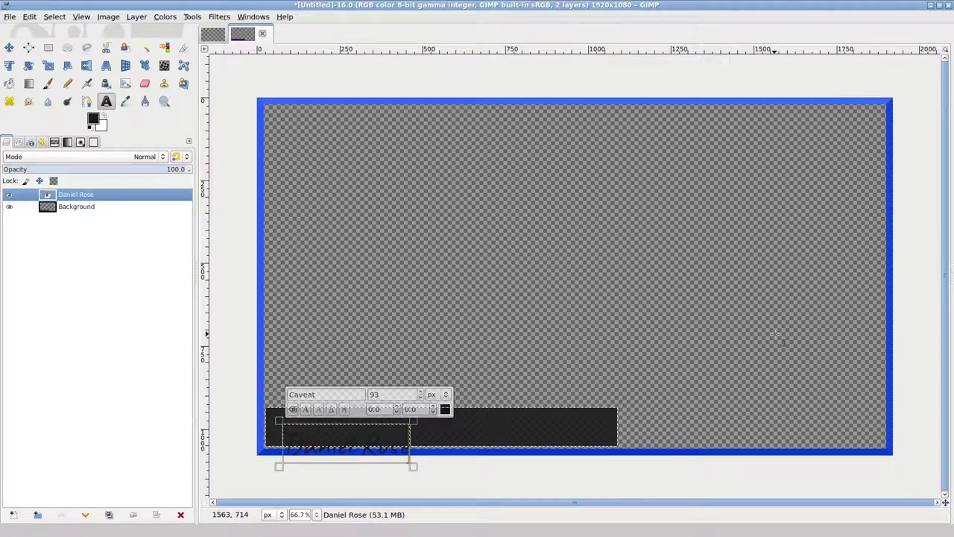
# Step: Make the name text white and finish editing it with the Move tool
pyautogui.click(444, 409)
pyautogui.click(344, 337)
pyautogui.click(540, 499)
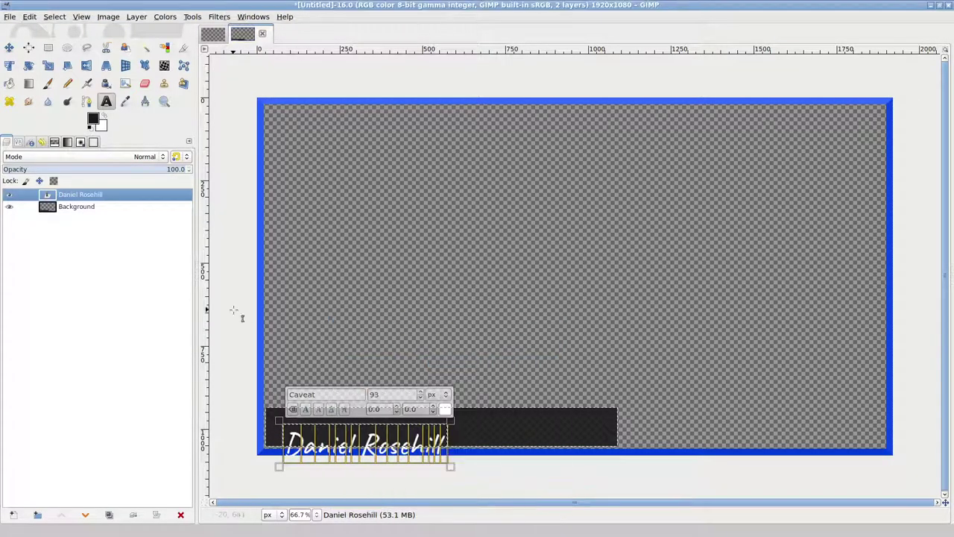
pyautogui.click(10, 47)
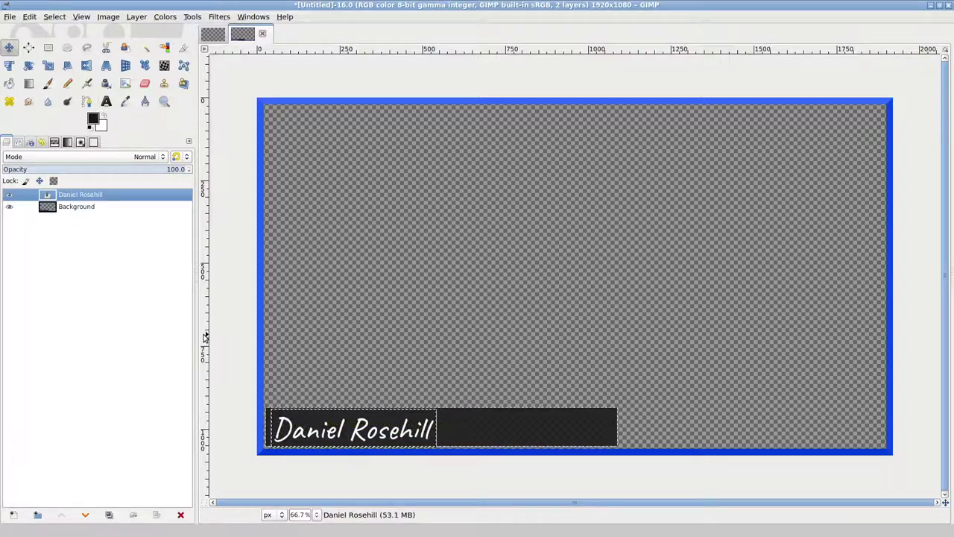
pyautogui.click(435, 444)
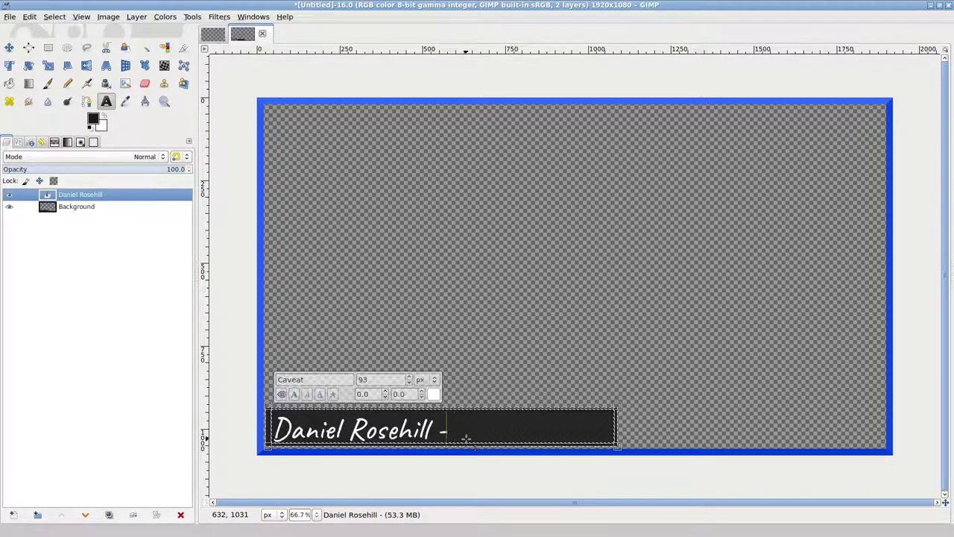
pyautogui.click(9, 48)
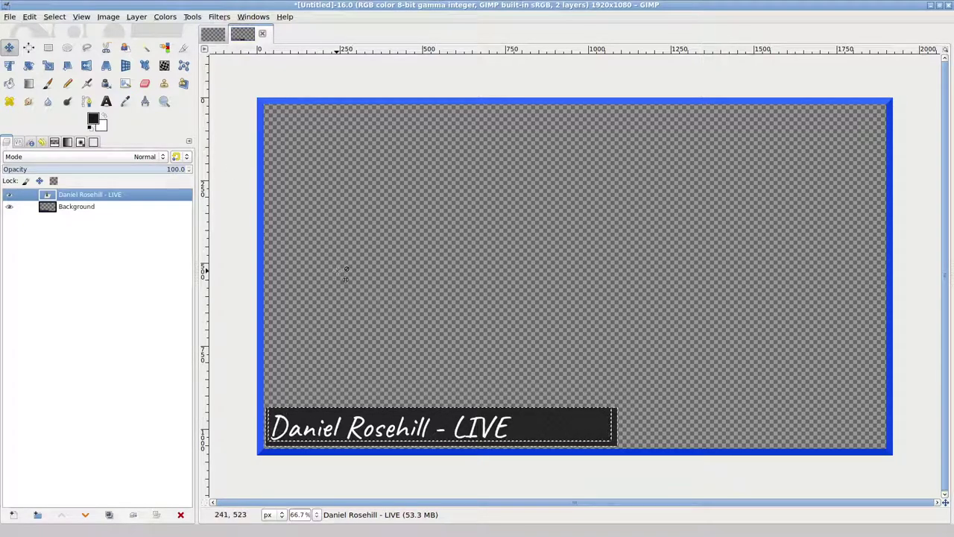
# Step: Merge the name text layer down into the Background layer
pyautogui.rightClick(72, 204)
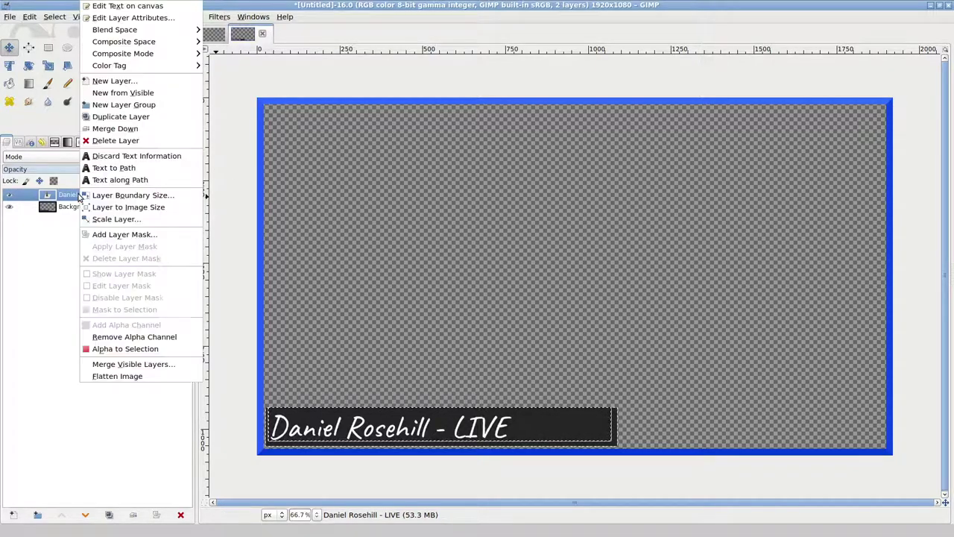
pyautogui.click(128, 129)
pyautogui.rightClick(73, 196)
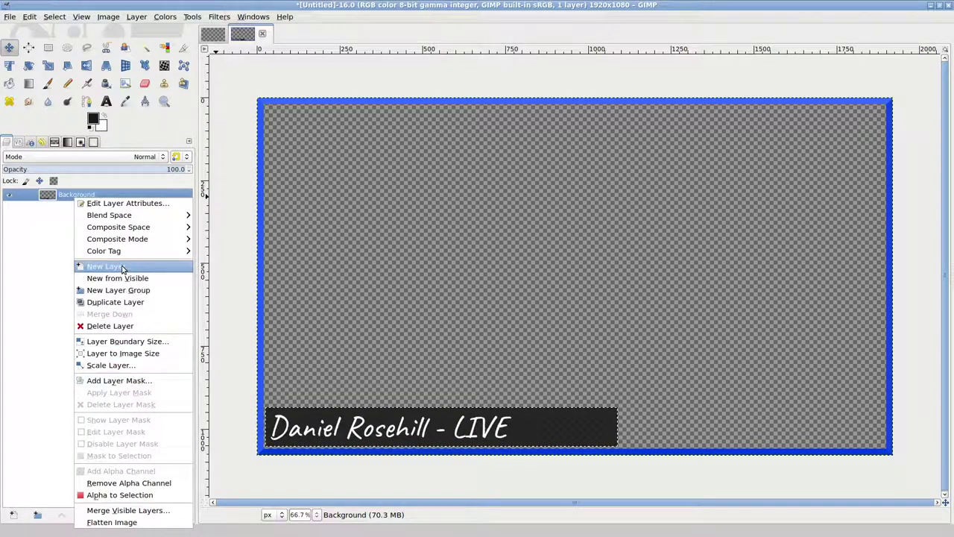
pyautogui.click(206, 195)
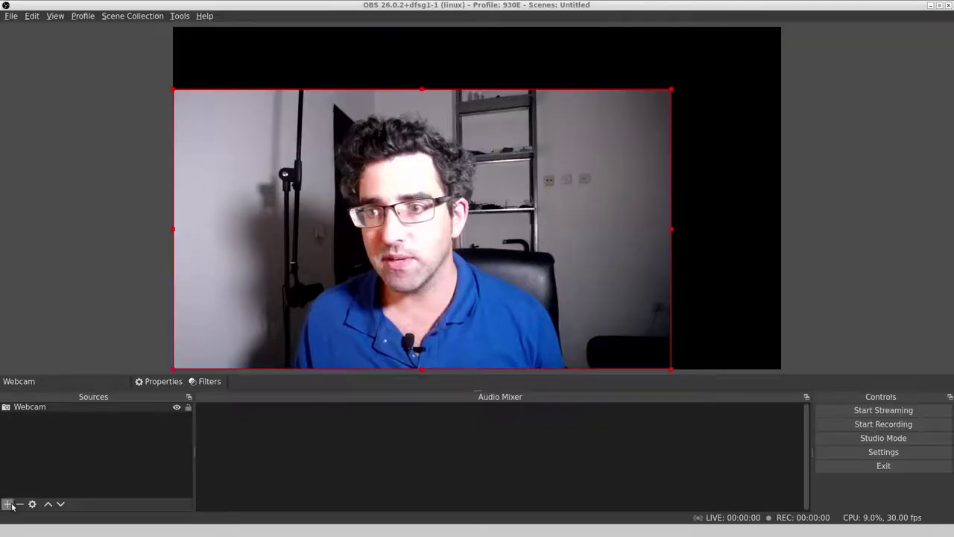
# Step: Add a 'border' image source from border.png and shrink it to frame the webcam
pyautogui.click(9, 504)
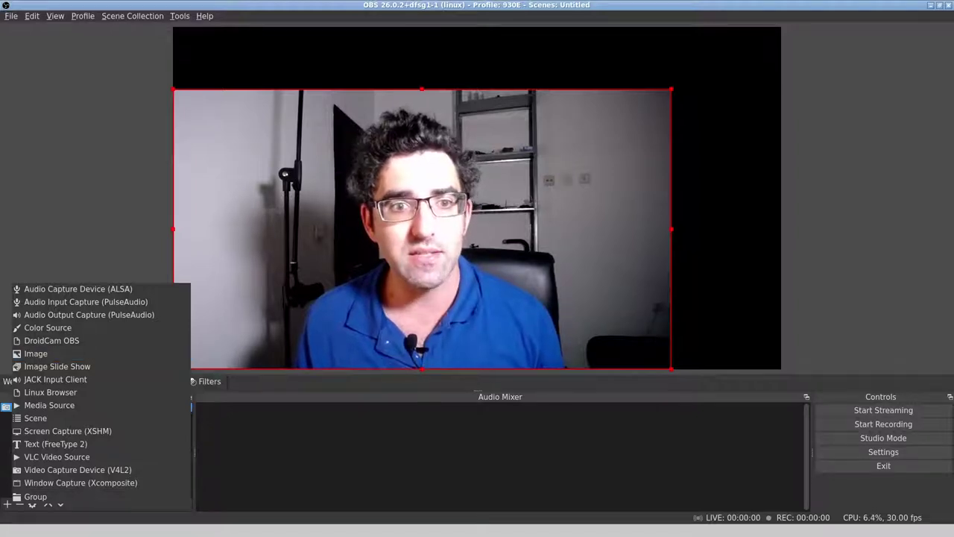
pyautogui.press('Escape')
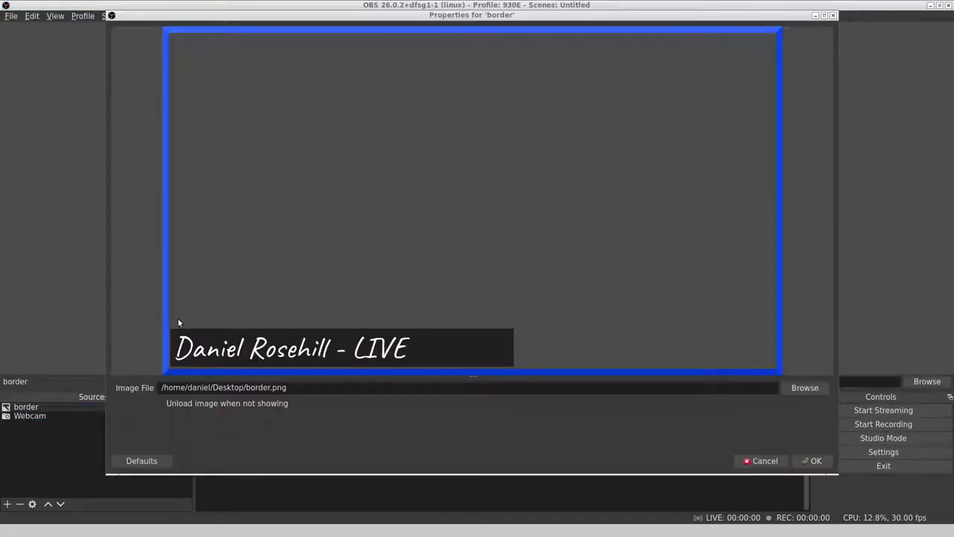
pyautogui.click(816, 460)
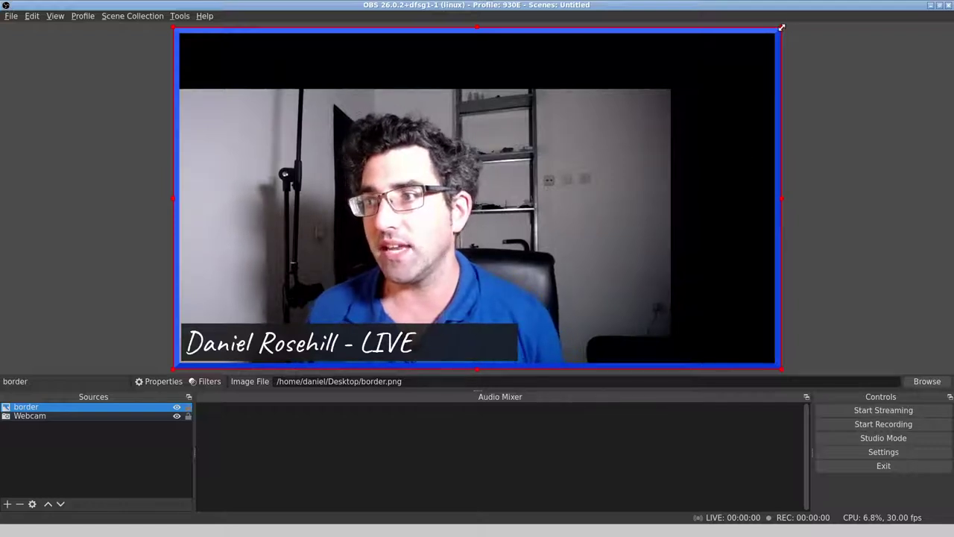
pyautogui.moveTo(780, 29); pyautogui.dragTo(617, 90)
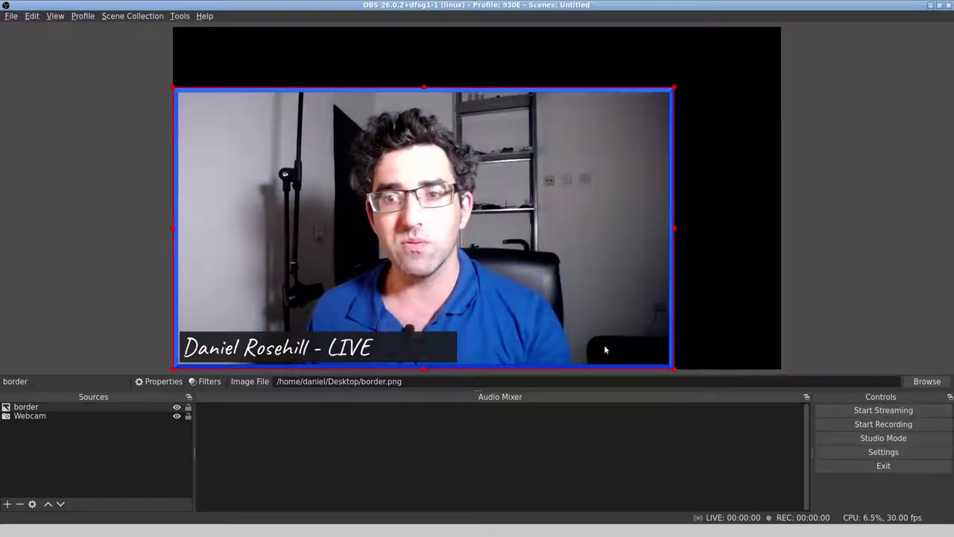
# Step: Add a Crop/Pad filter named Crop to the Webcam with Left set to 500
pyautogui.click(38, 419)
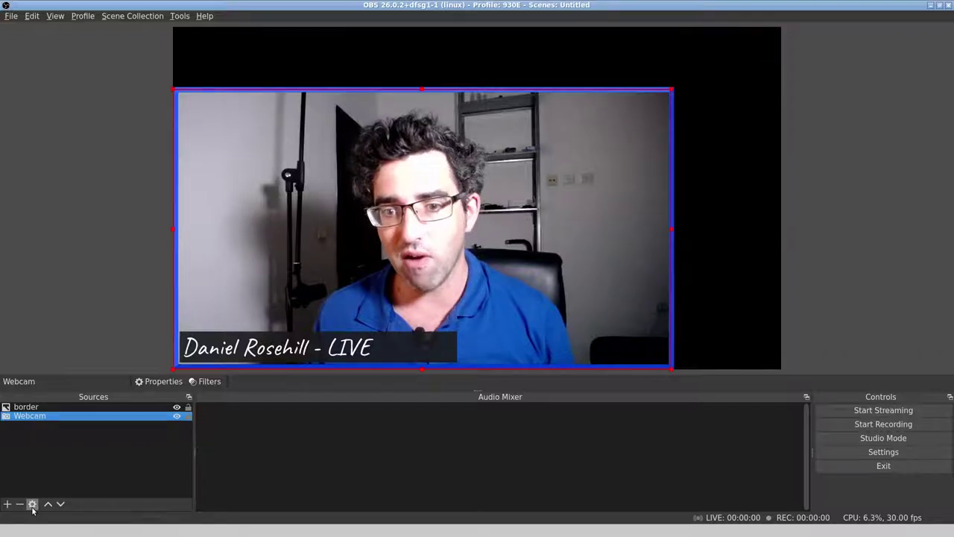
pyautogui.click(204, 381)
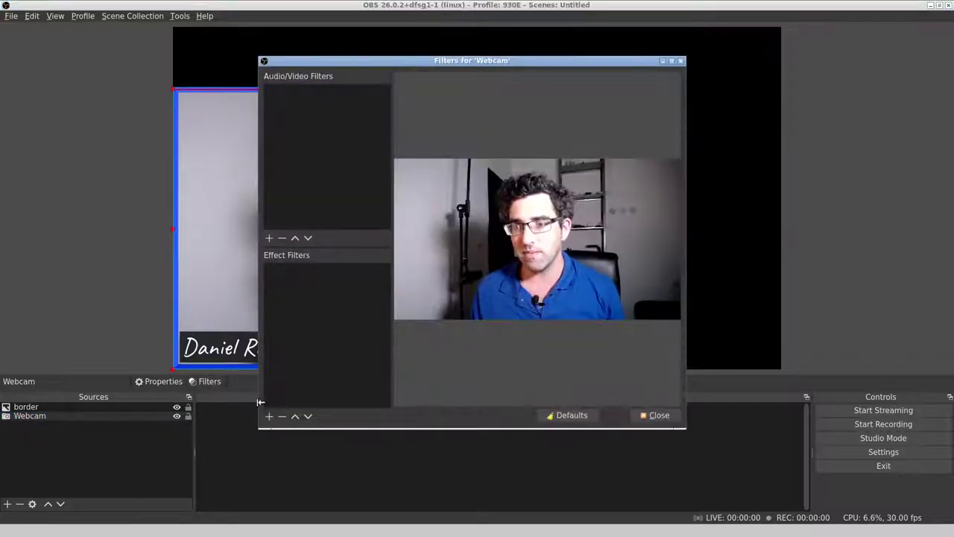
pyautogui.click(270, 418)
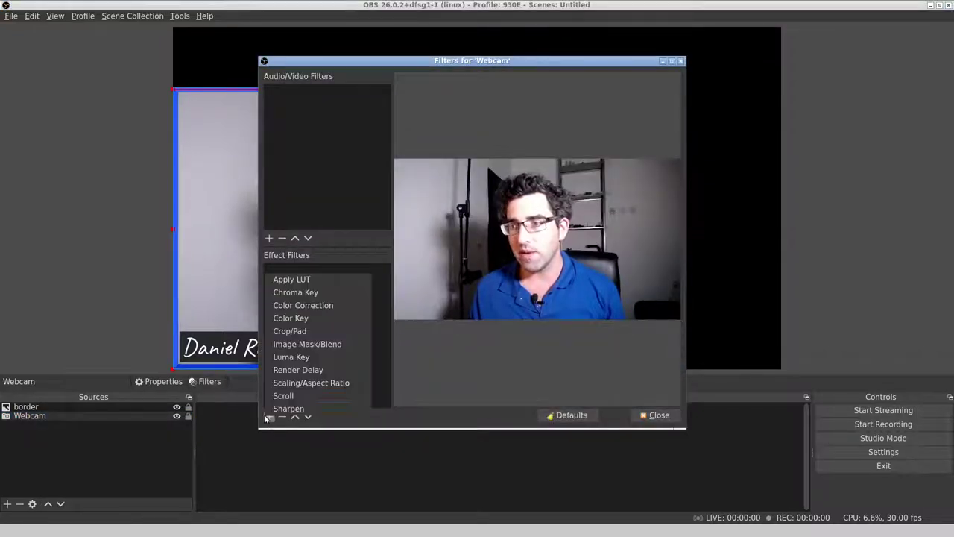
pyautogui.click(347, 333)
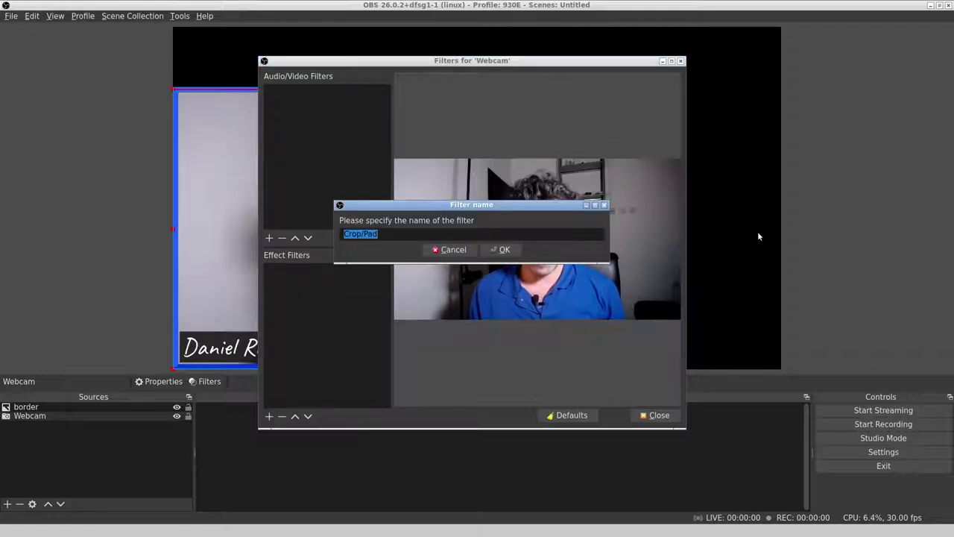
pyautogui.write('Crop')
pyautogui.press('Return')
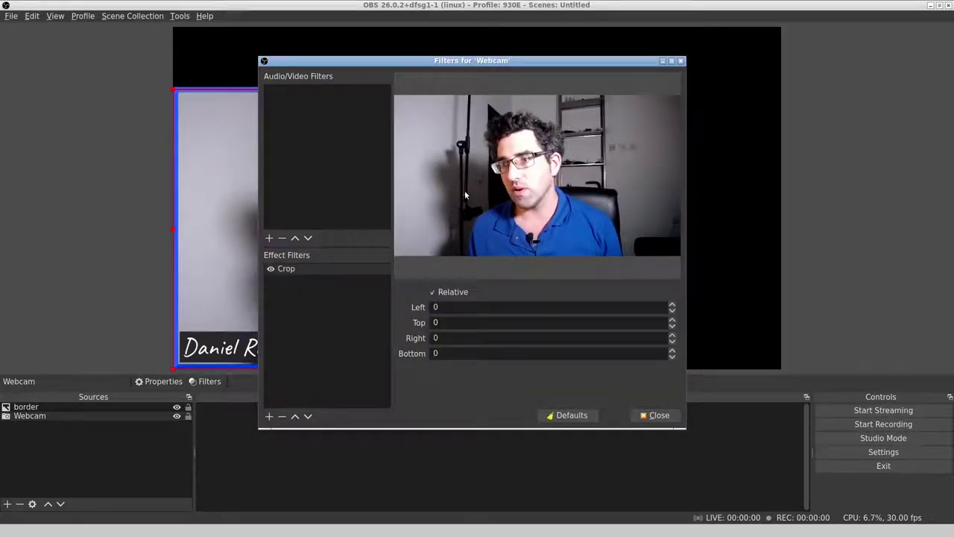
pyautogui.doubleClick(533, 305)
pyautogui.write('500')
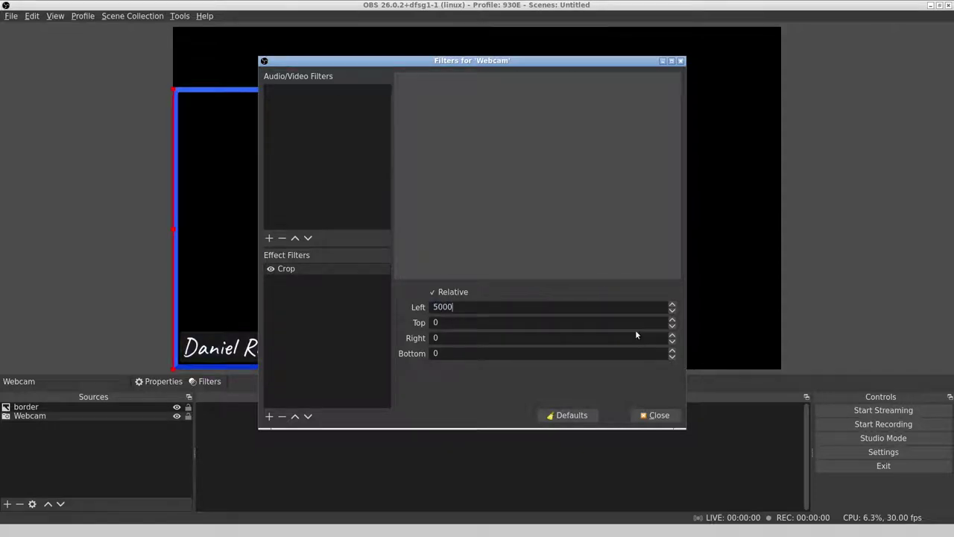
pyautogui.click(658, 415)
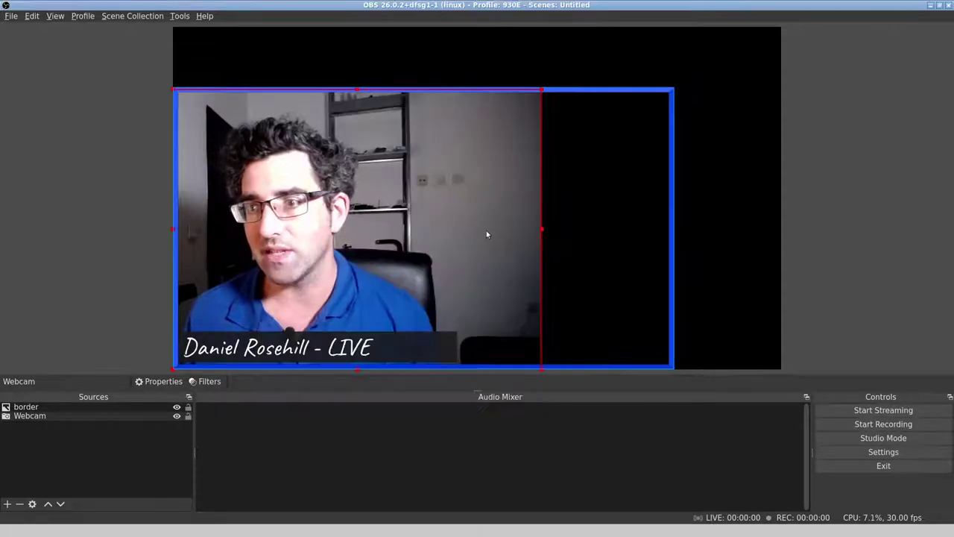
# Step: Adjust the cropped webcam's width and review its properties without changes
pyautogui.moveTo(596, 269); pyautogui.dragTo(539, 283)
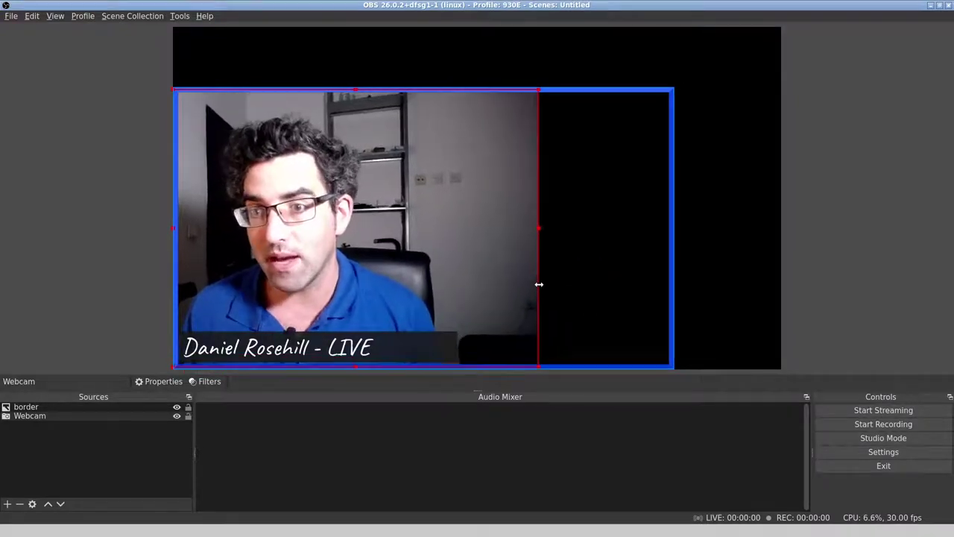
pyautogui.click(151, 384)
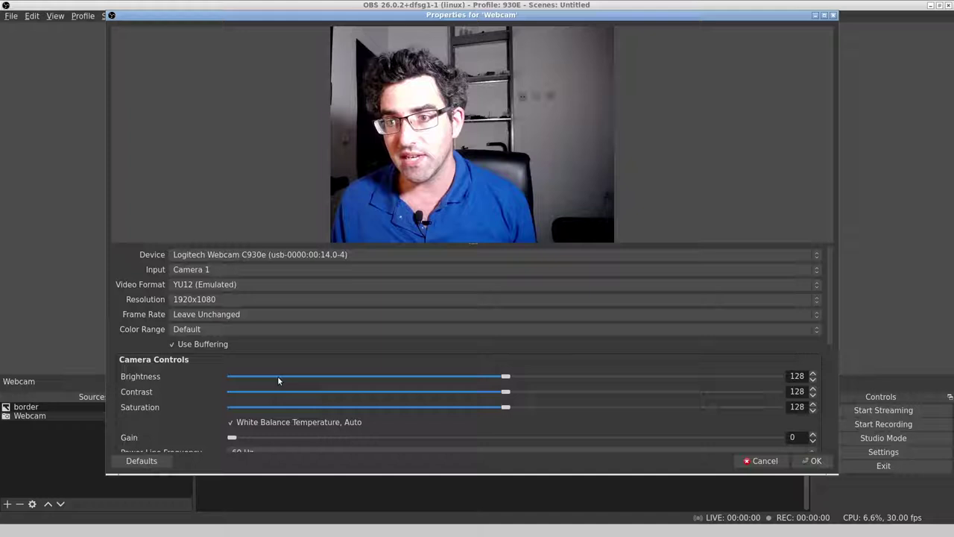
pyautogui.click(761, 460)
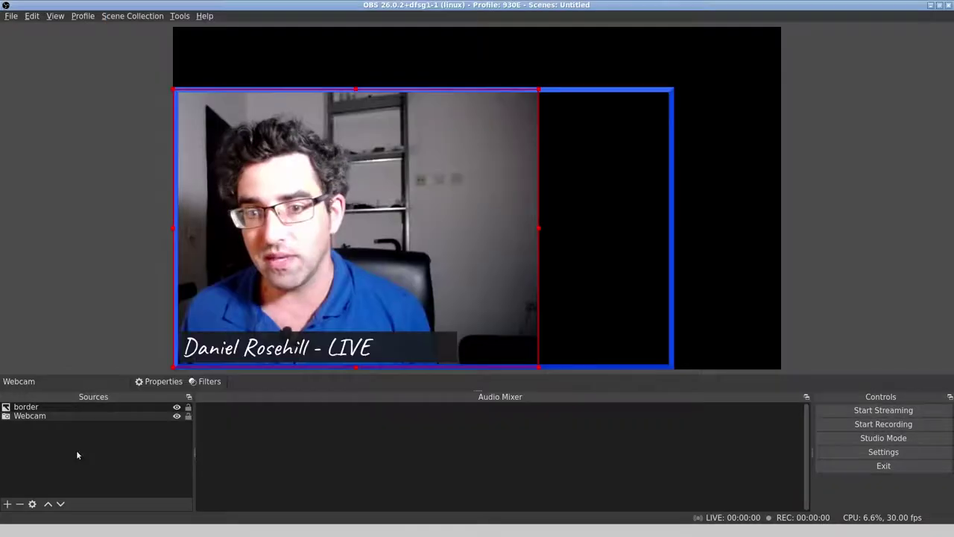
pyautogui.click(35, 417)
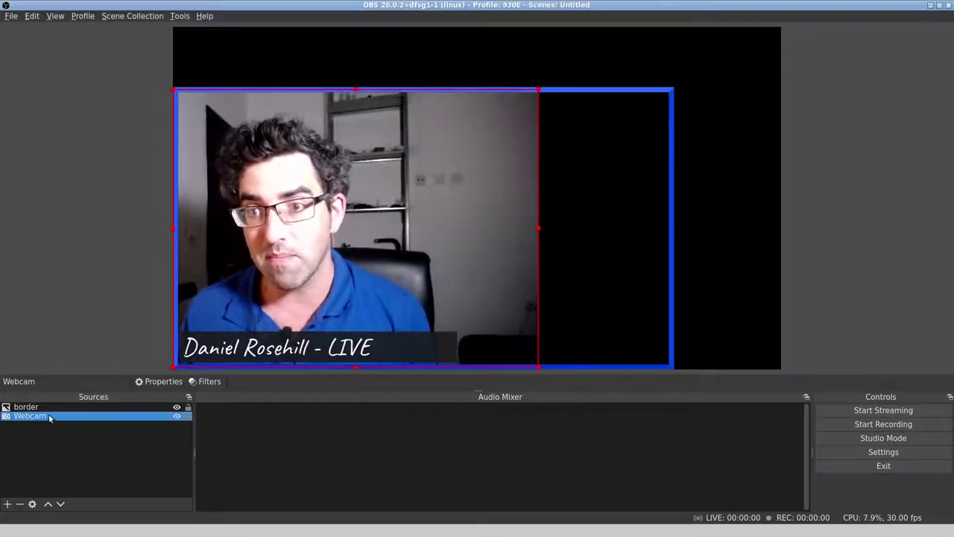
# Step: Edit the webcam's Crop filter, entering 500 for the top and right values
pyautogui.click(205, 381)
pyautogui.click(313, 269)
pyautogui.click(435, 325)
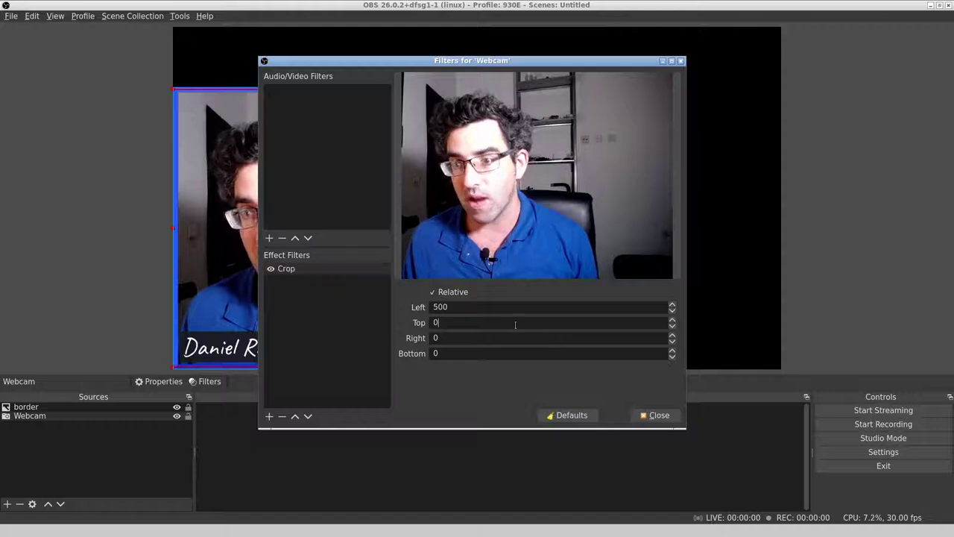
pyautogui.press('BackSpace')
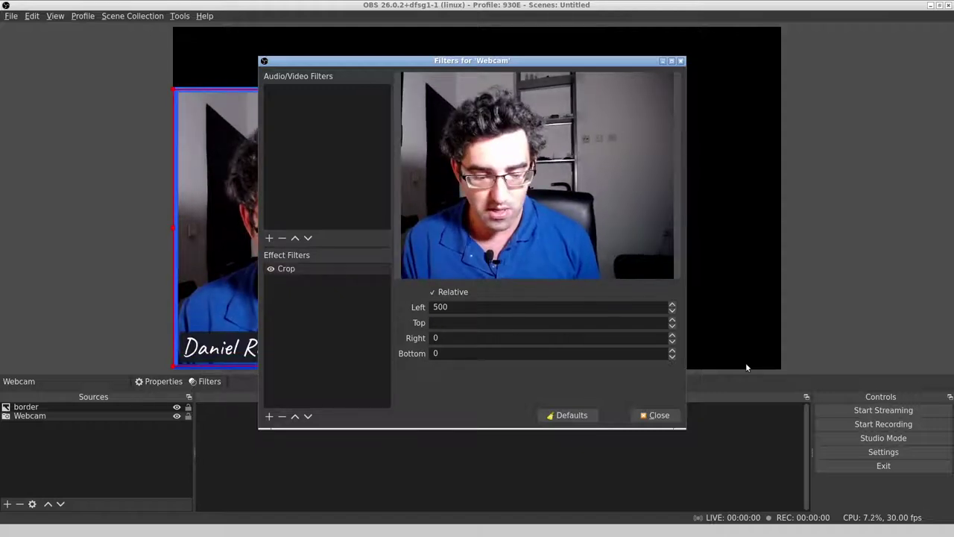
pyautogui.write('500')
pyautogui.press('Tab')
pyautogui.write('500')
# Step: Set left, top, right and bottom crop to 30, then enlarge the webcam to fill the border
pyautogui.hotkey('shift', 'Tab')
pyautogui.hotkey('shift', 'Tab')
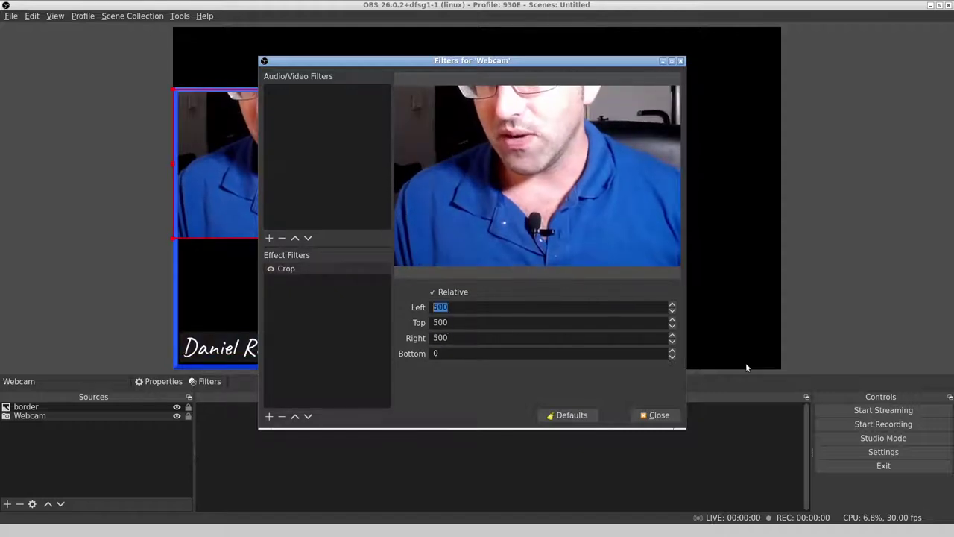
pyautogui.write('30')
pyautogui.press('Tab')
pyautogui.write('30')
pyautogui.press('Tab')
pyautogui.write('30')
pyautogui.press('Tab')
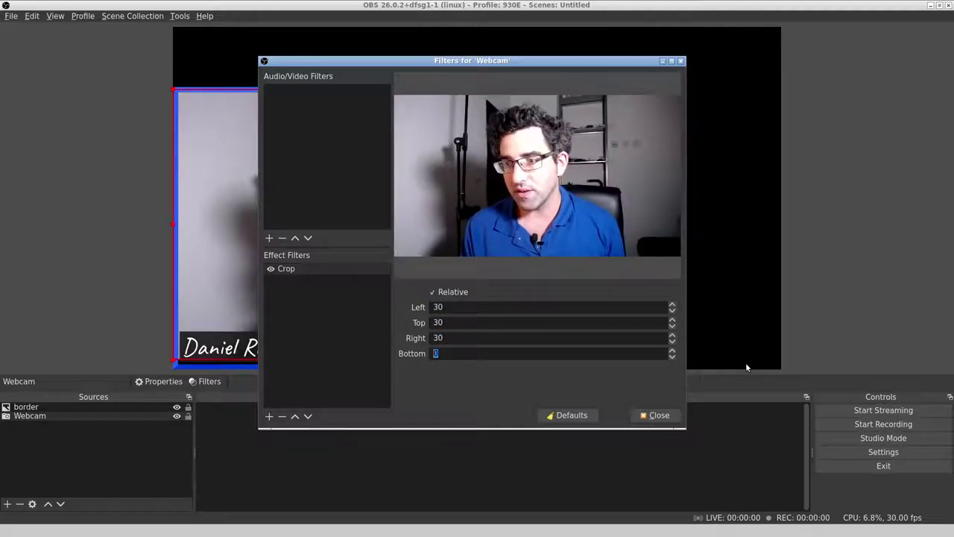
pyautogui.write('30')
pyautogui.click(655, 419)
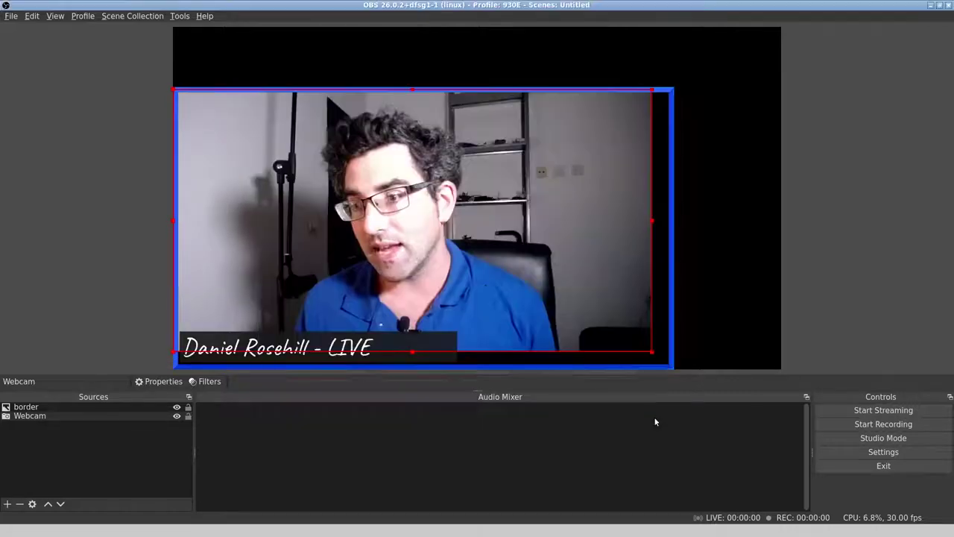
pyautogui.moveTo(525, 279); pyautogui.dragTo(533, 286)
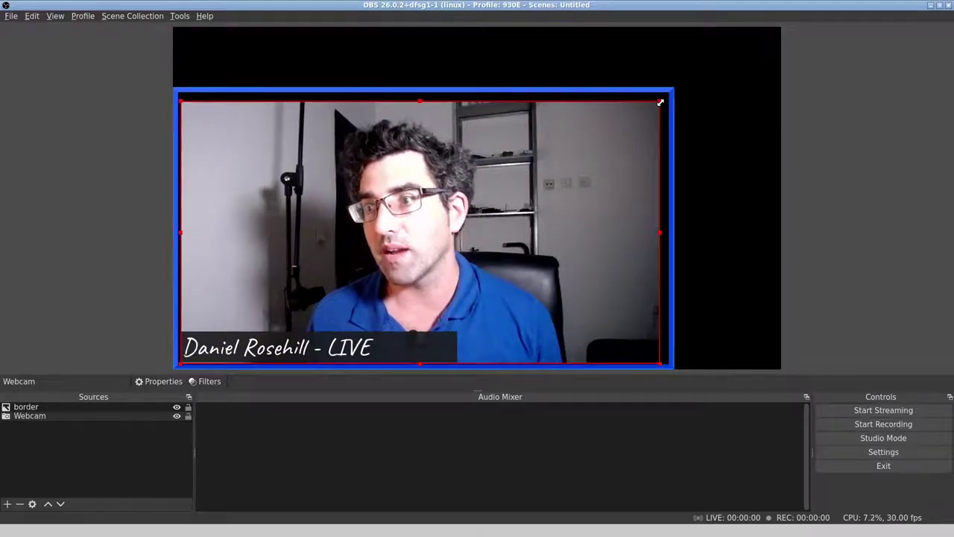
pyautogui.moveTo(660, 100); pyautogui.dragTo(671, 94)
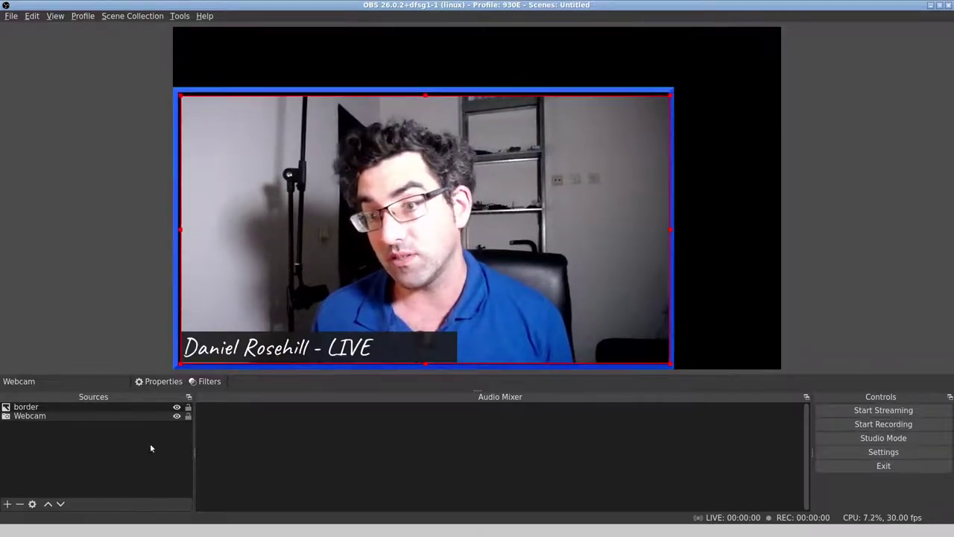
# Step: Remove the Crop filter from the Webcam source
pyautogui.click(205, 381)
pyautogui.click(304, 269)
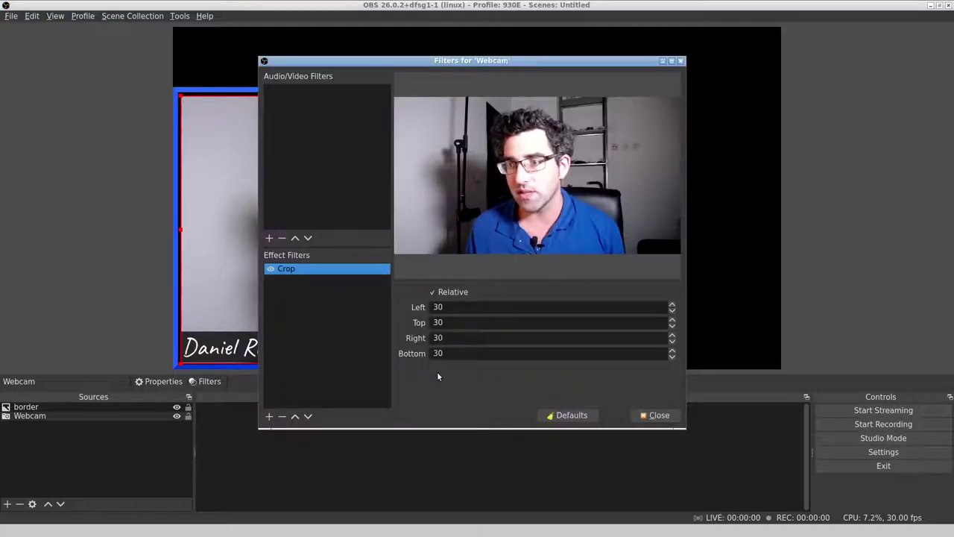
pyautogui.click(281, 417)
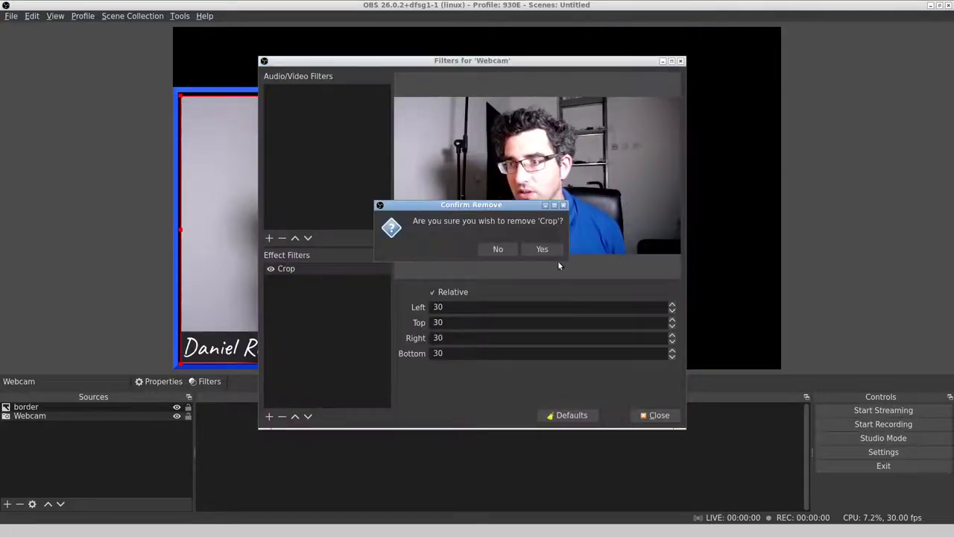
pyautogui.click(546, 252)
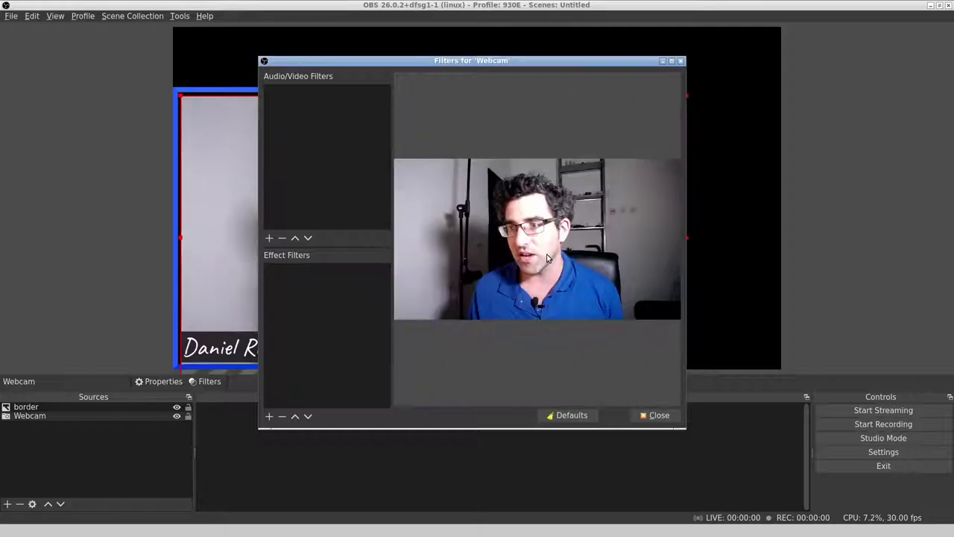
pyautogui.click(652, 416)
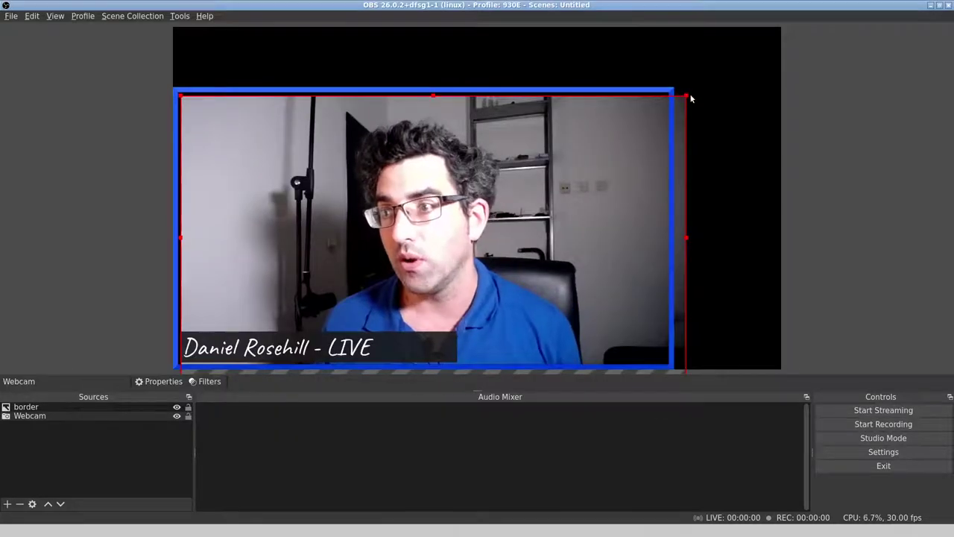
# Step: Resize and nudge the webcam so it fits the blue border's edges
pyautogui.moveTo(686, 96); pyautogui.dragTo(661, 110)
pyautogui.moveTo(632, 153); pyautogui.dragTo(630, 141)
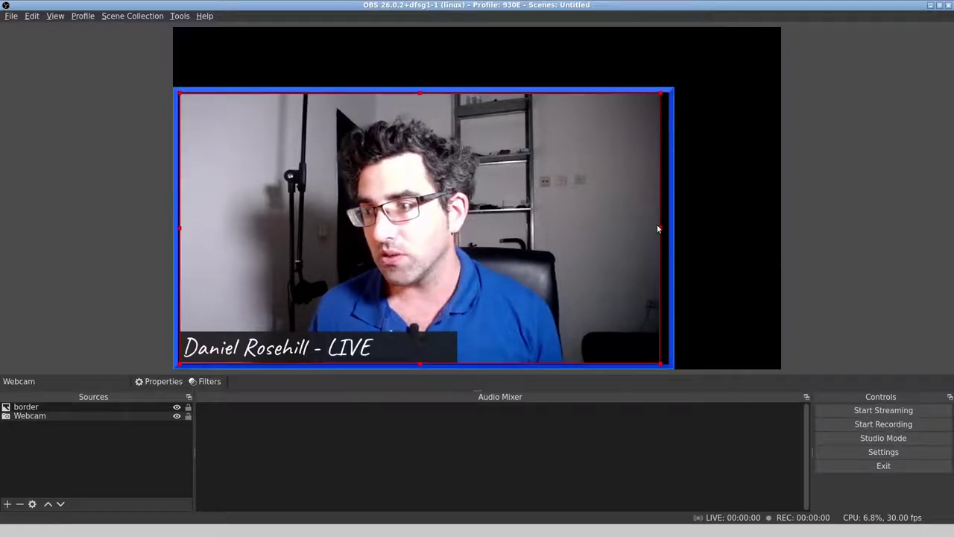
pyautogui.moveTo(660, 227); pyautogui.dragTo(673, 226)
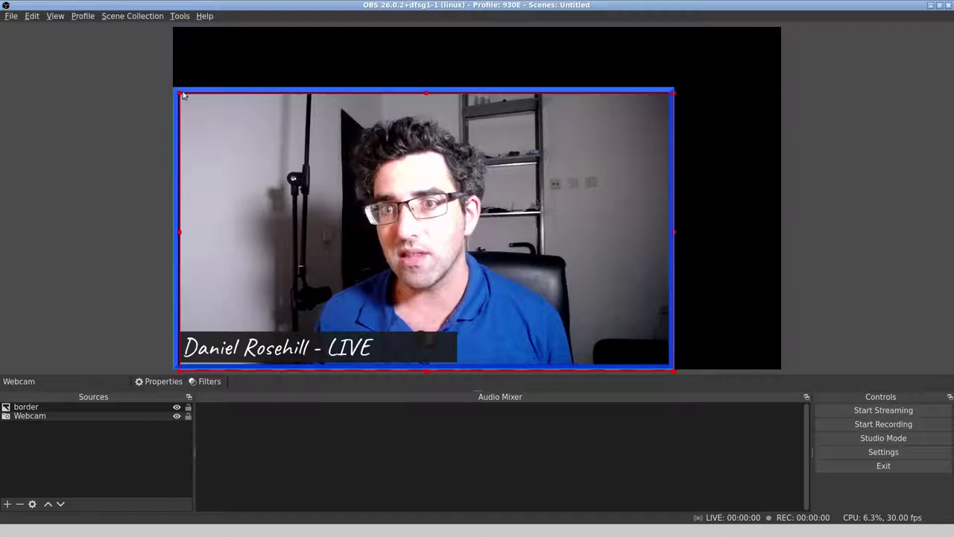
pyautogui.moveTo(177, 92); pyautogui.dragTo(172, 88)
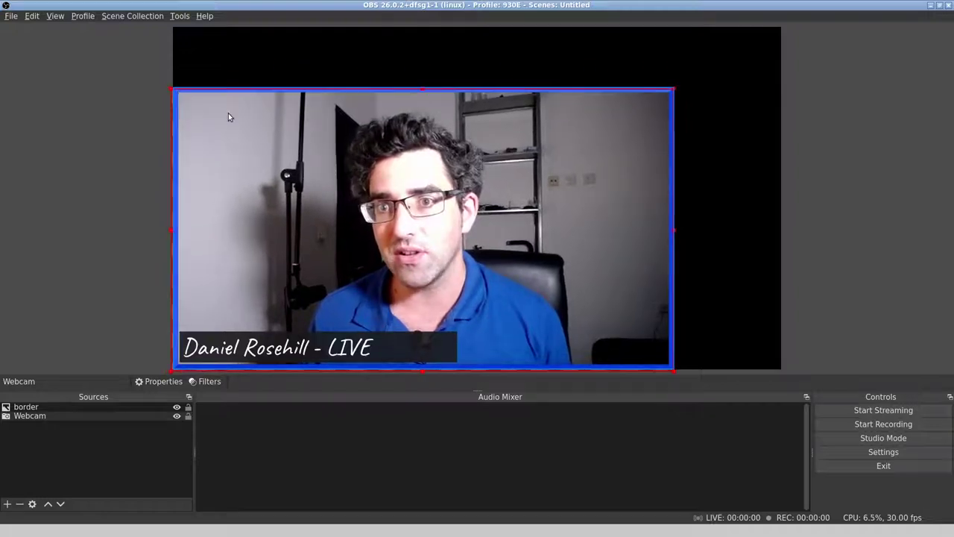
pyautogui.moveTo(268, 120); pyautogui.dragTo(270, 119)
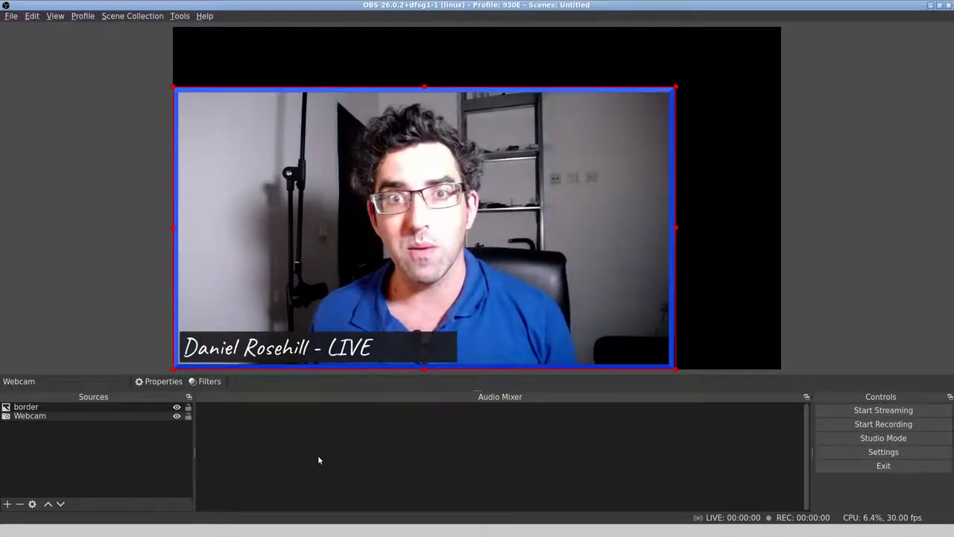
# Step: Rename the border image source to 'Webcam border overlay'
pyautogui.click(37, 409)
pyautogui.rightClick(40, 412)
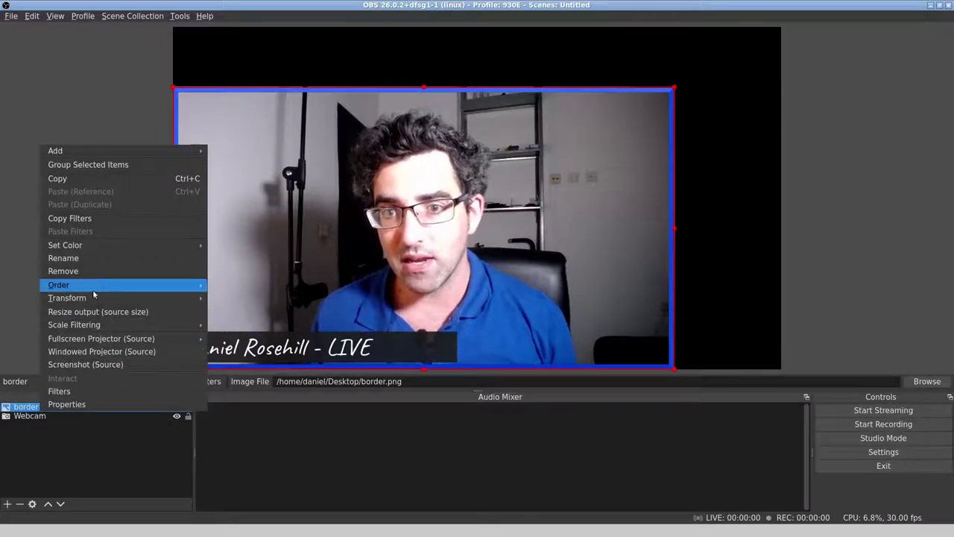
pyautogui.click(90, 257)
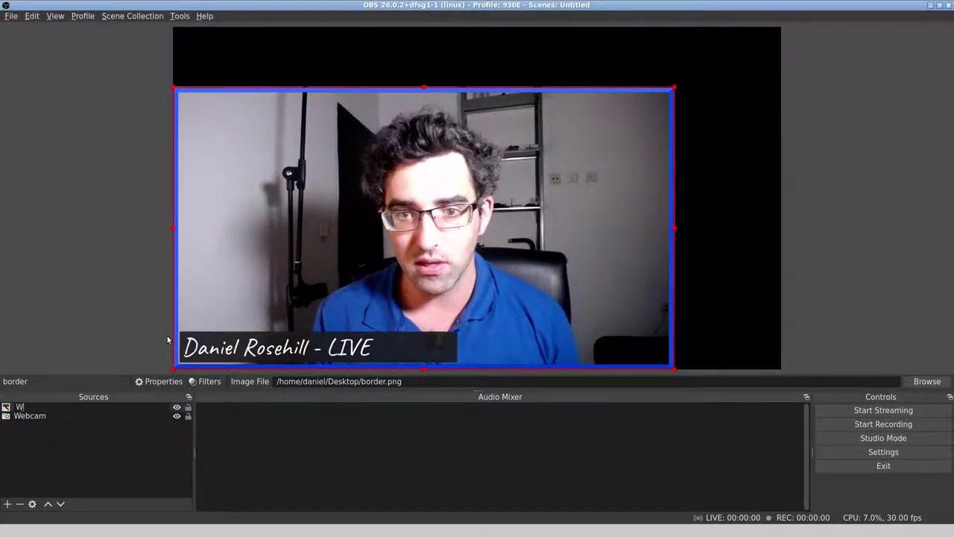
pyautogui.write('Webcam border overlay')
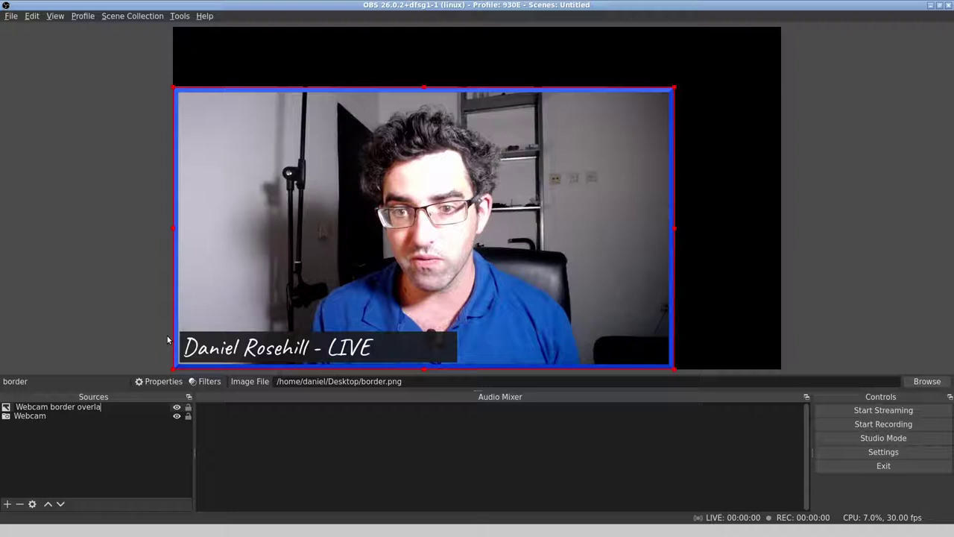
pyautogui.press('Return')
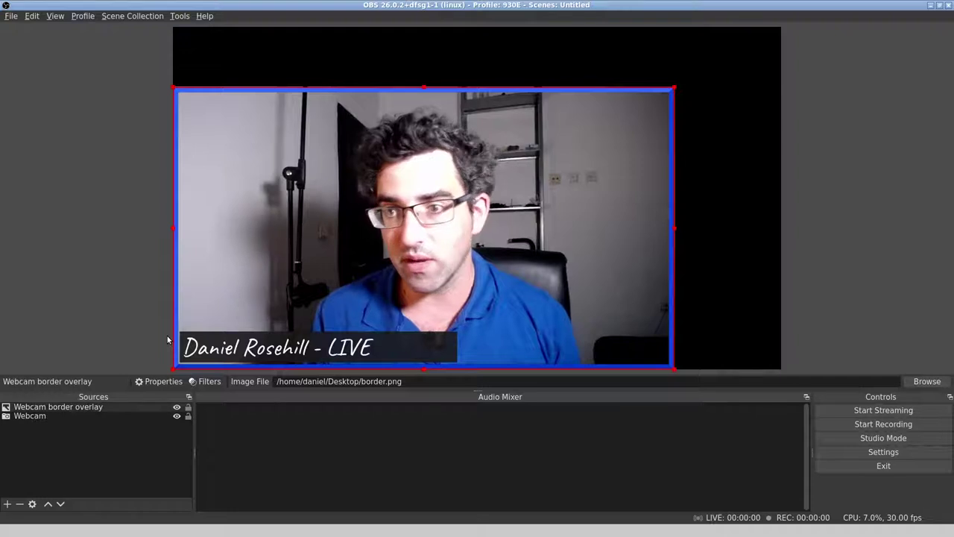
# Step: Group the Webcam and border overlay sources as 'Webcam with border'
pyautogui.click(46, 416)
pyautogui.hotkey('shift', 'Up')
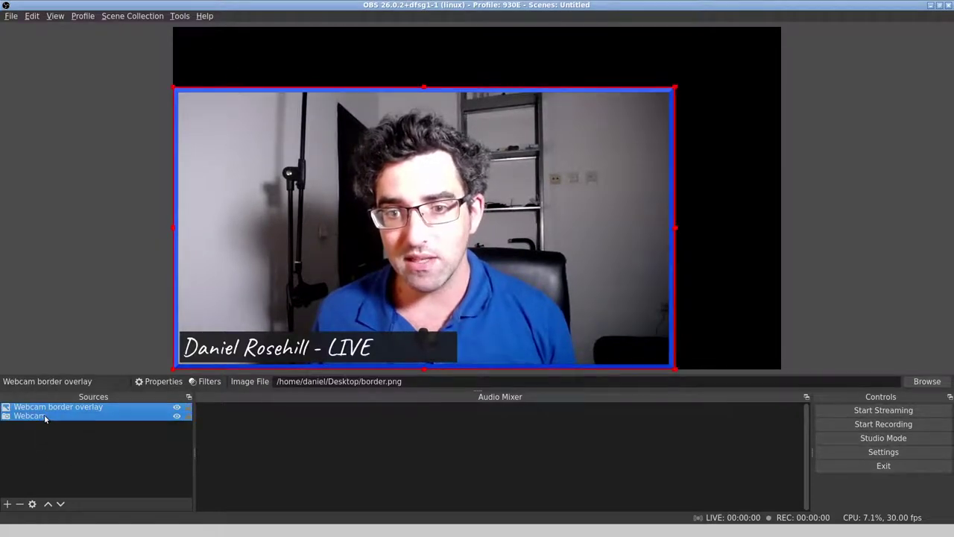
pyautogui.rightClick(45, 415)
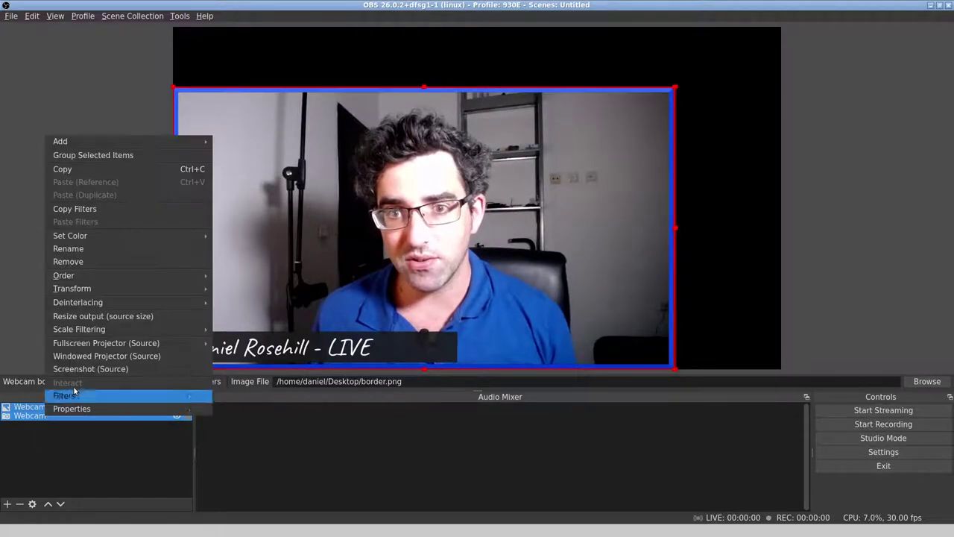
pyautogui.click(154, 155)
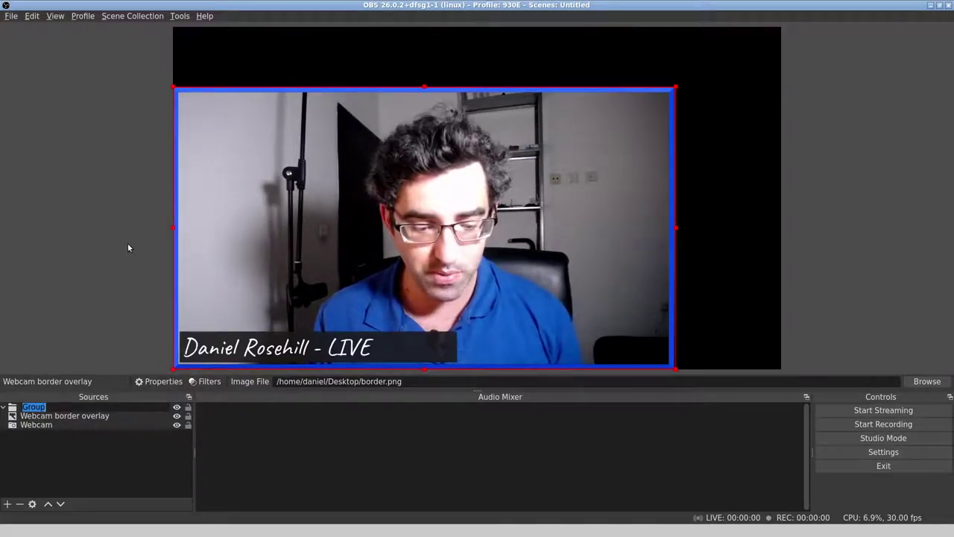
pyautogui.write('Webcam with border')
pyautogui.press('Return')
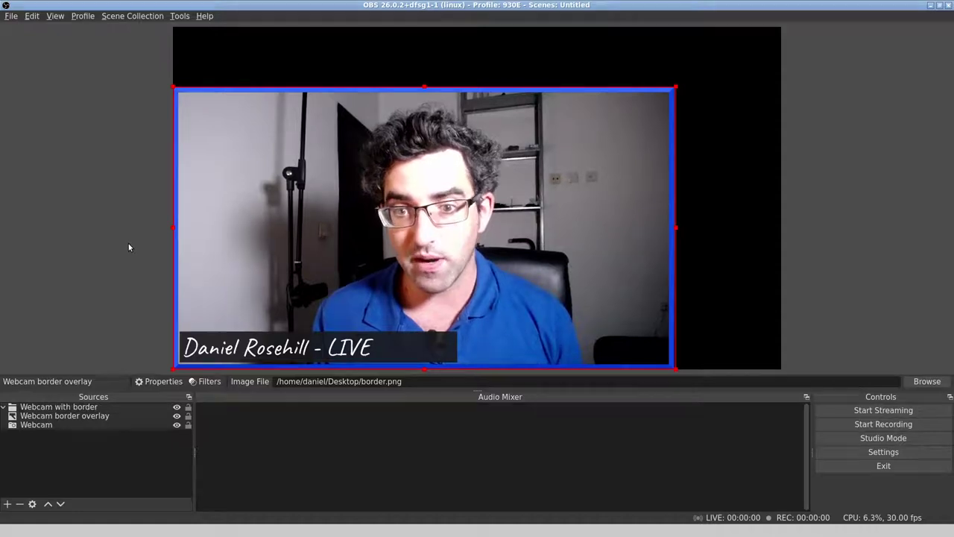
pyautogui.click(8, 504)
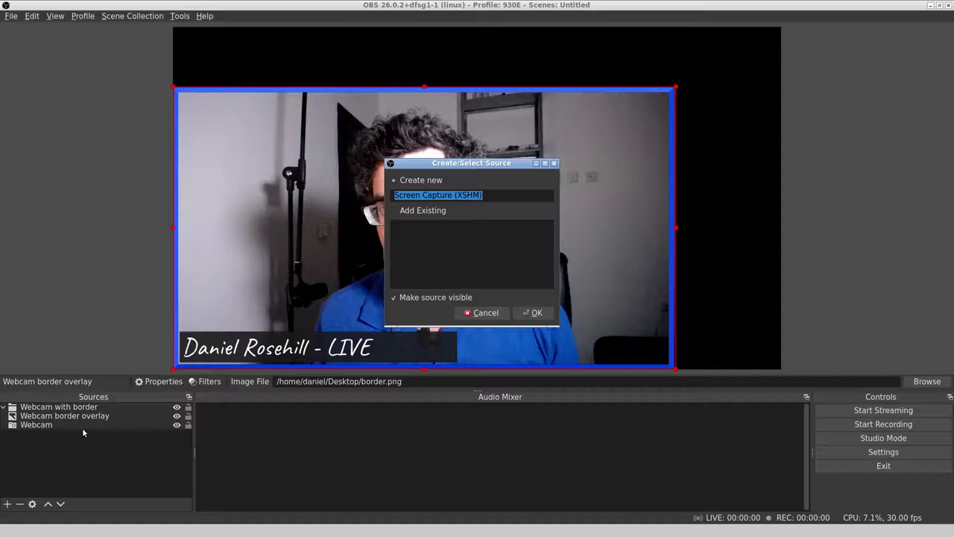
# Step: Create a 'Screen broadcast' screen capture of the HDMI-0 display
pyautogui.write('Scre')
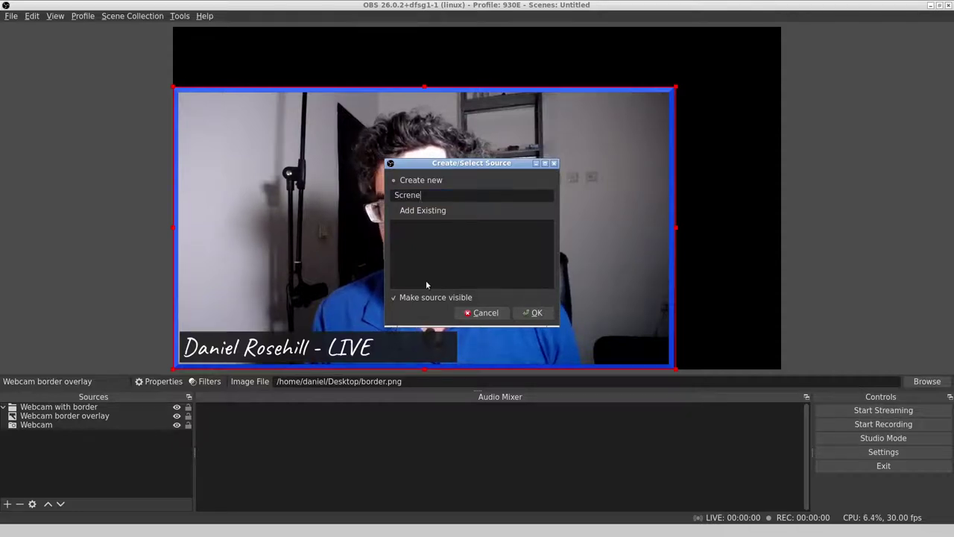
pyautogui.write('en broadcast')
pyautogui.press('Return')
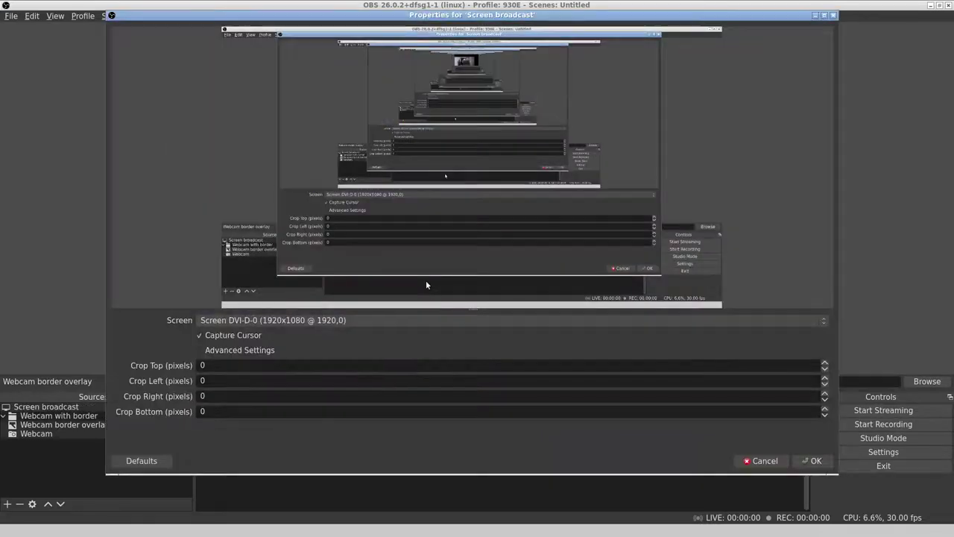
pyautogui.click(298, 321)
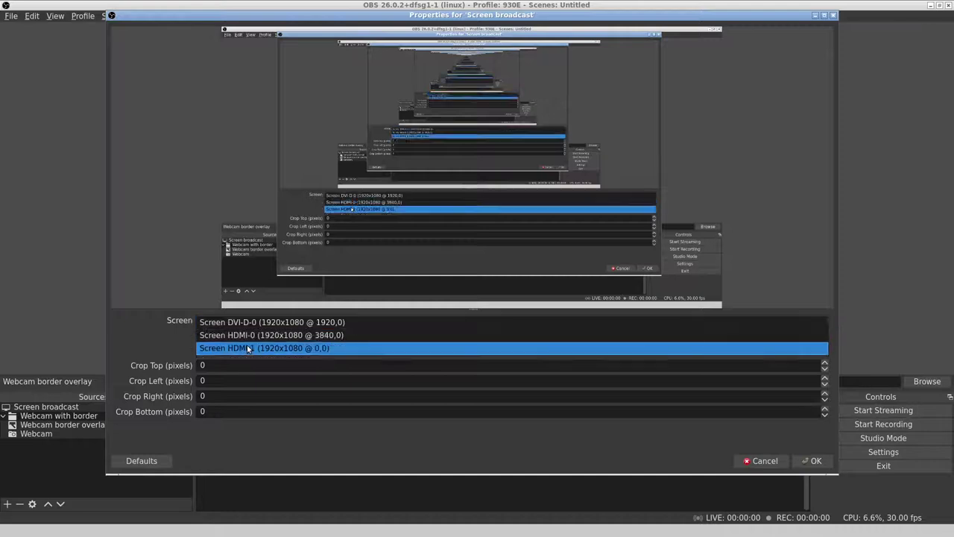
pyautogui.click(257, 351)
pyautogui.click(260, 324)
pyautogui.click(266, 312)
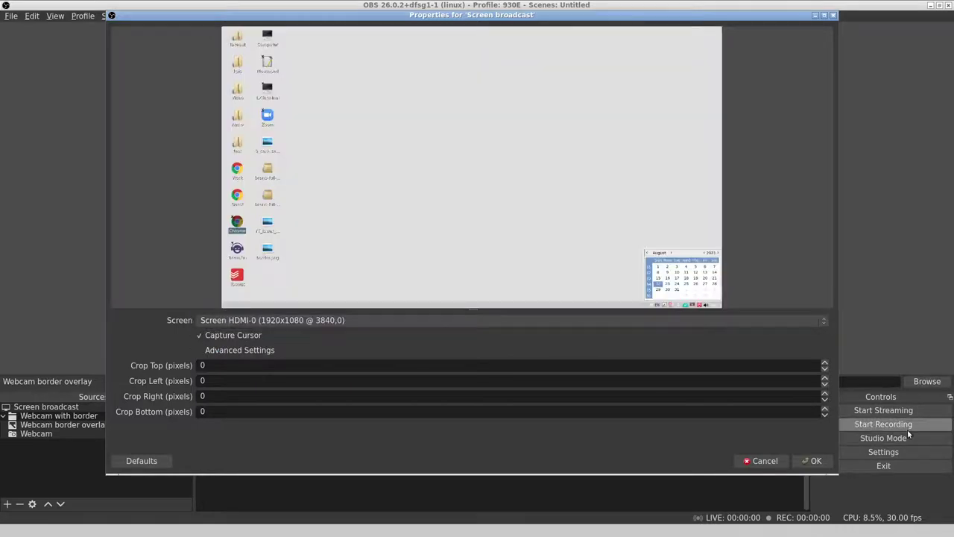
pyautogui.click(818, 460)
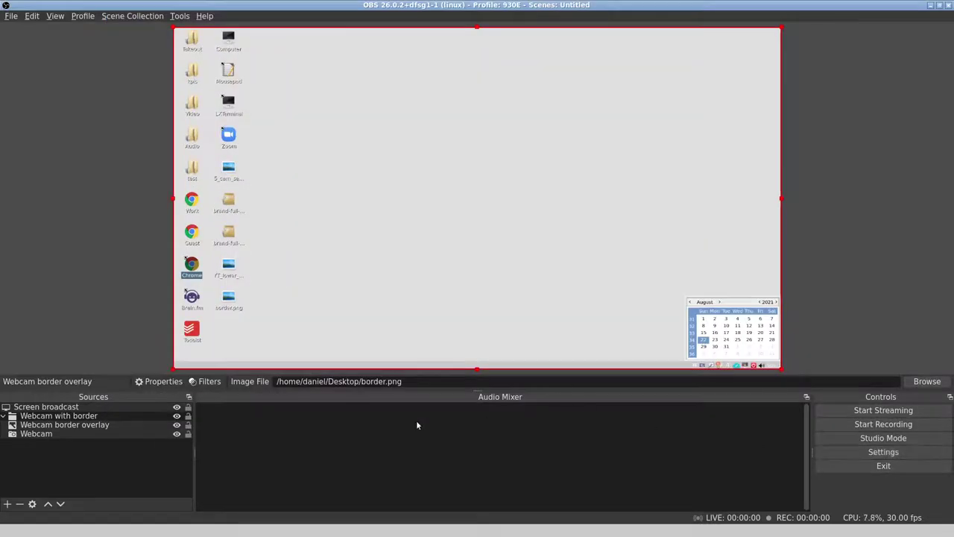
# Step: Move the webcam group above the screen capture and shrink it toward the bottom-left corner
pyautogui.click(38, 415)
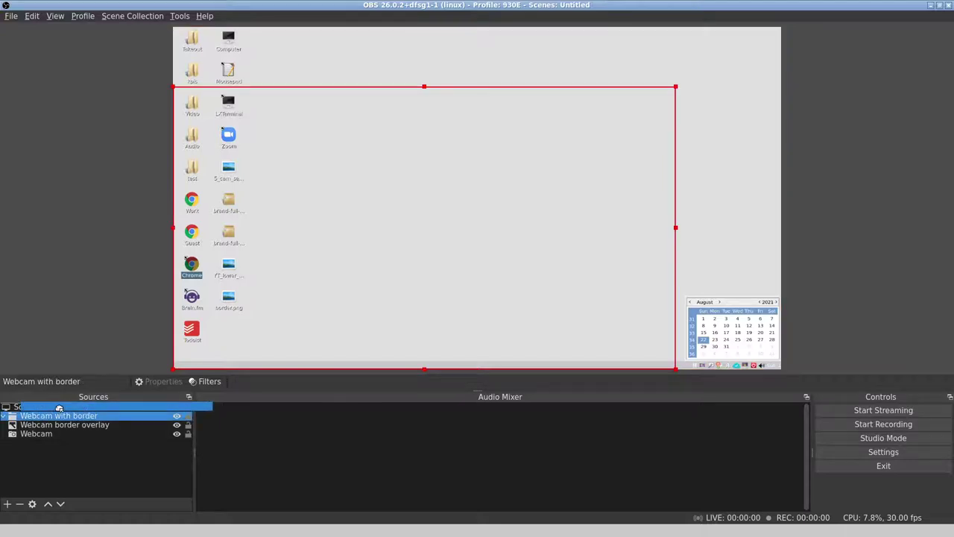
pyautogui.moveTo(59, 409); pyautogui.dragTo(60, 407)
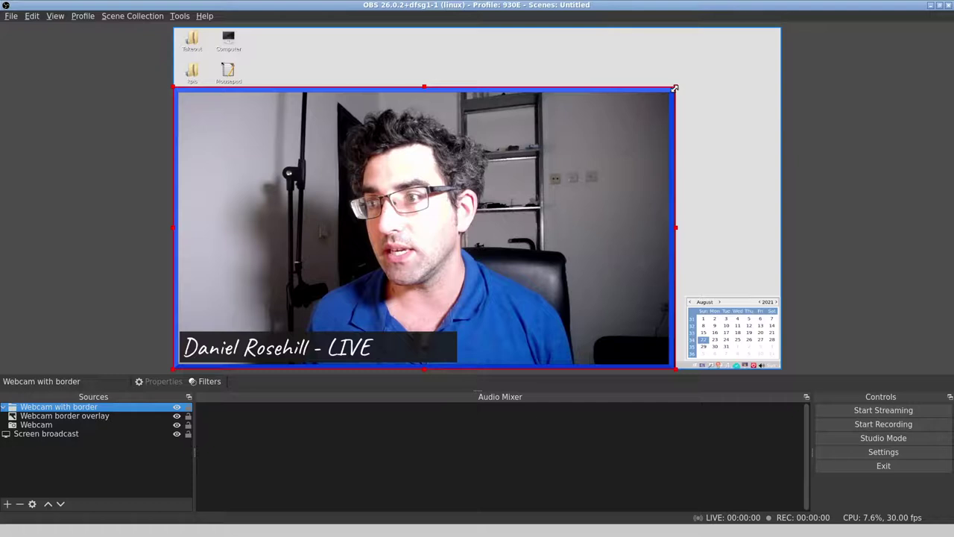
pyautogui.moveTo(674, 88); pyautogui.dragTo(441, 219)
pyautogui.click(511, 282)
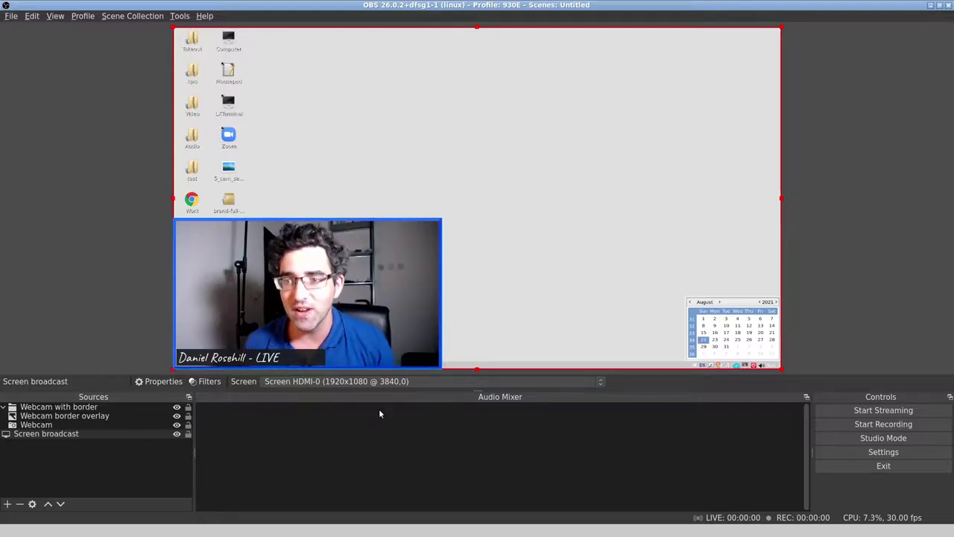
# Step: Fit the 'Webcam with border' group to the whole canvas via Transform
pyautogui.click(392, 251)
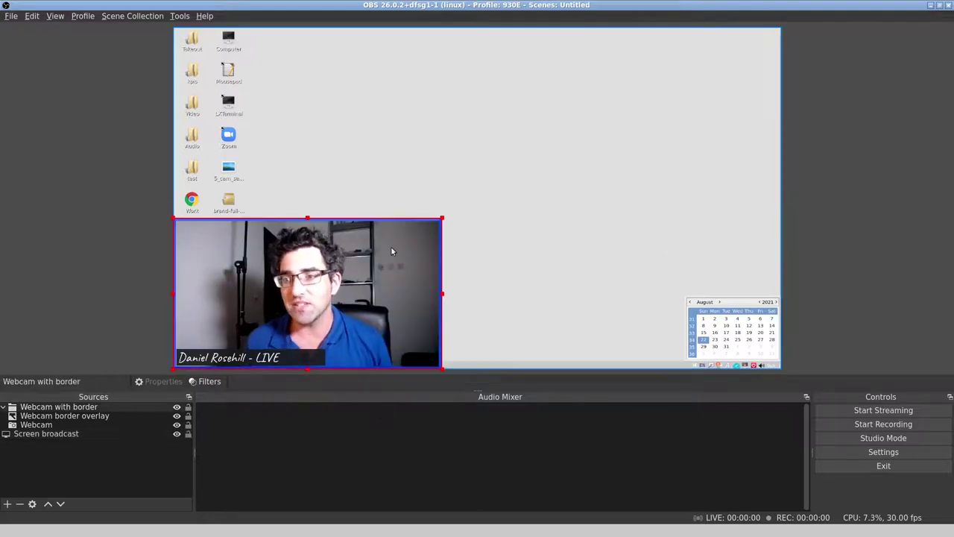
pyautogui.rightClick(56, 406)
pyautogui.moveTo(138, 293)
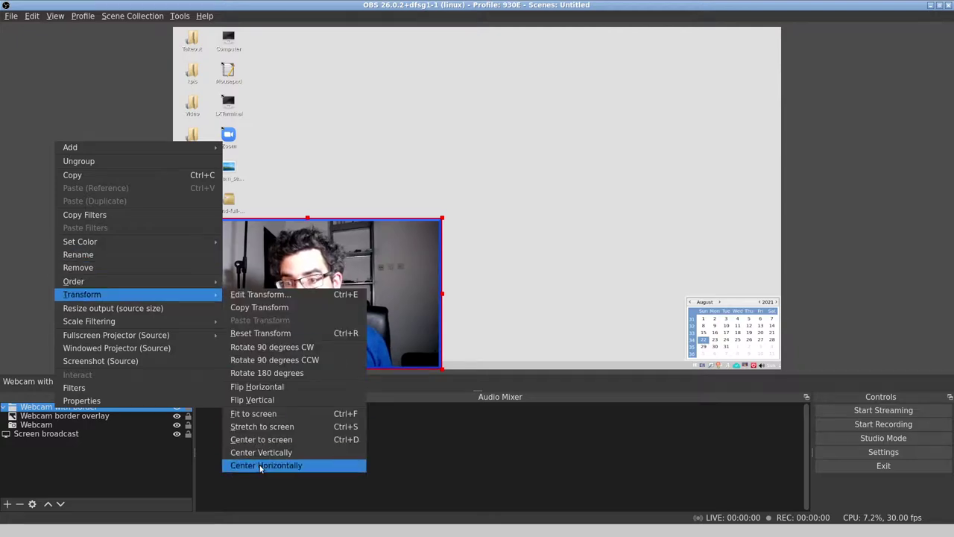
pyautogui.click(285, 414)
pyautogui.click(859, 330)
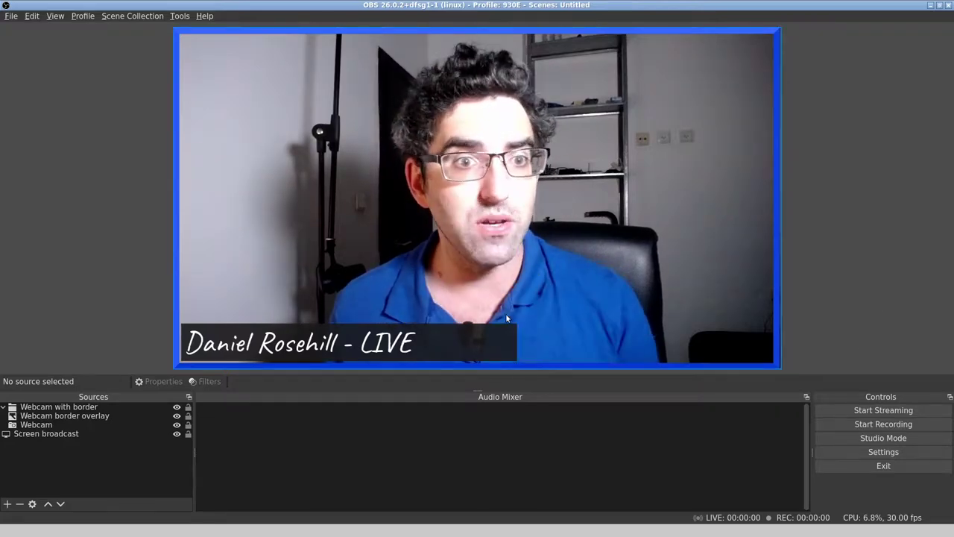
# Step: Shrink the webcam group into the bottom-left corner of the screen capture
pyautogui.click(743, 68)
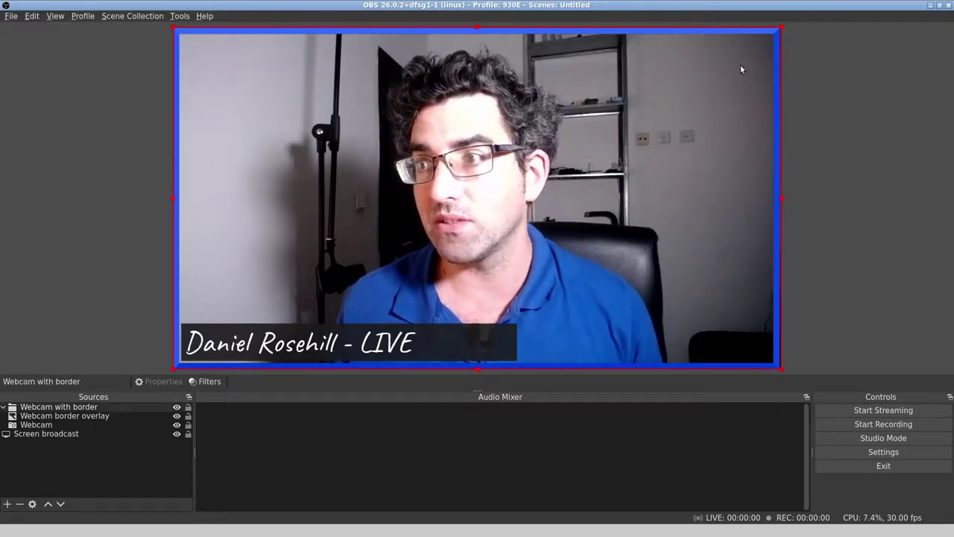
pyautogui.moveTo(782, 26); pyautogui.dragTo(527, 147)
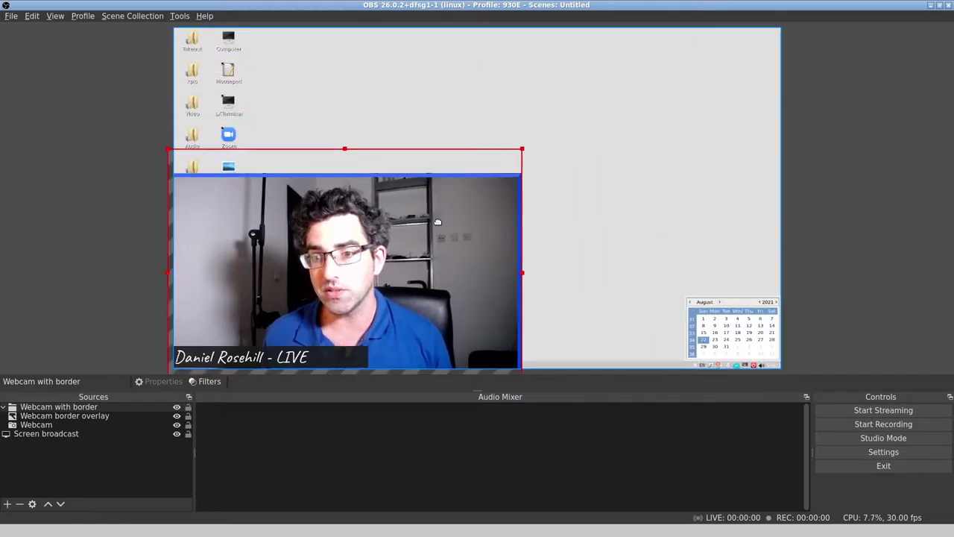
pyautogui.click(555, 251)
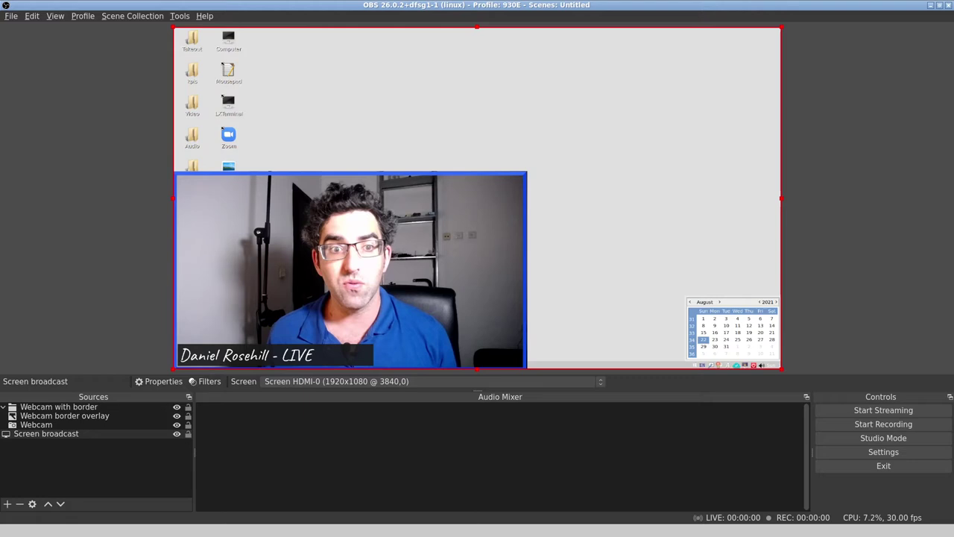